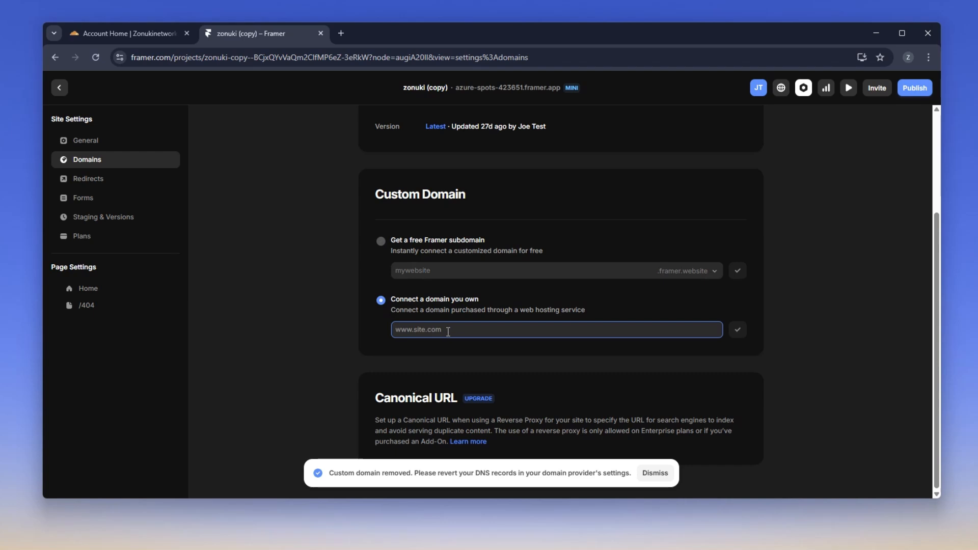
# Enter zonukinetwork.com as the owned domain in Framer, and submit it in Cloudflare for a quick DNS record scan.
pyautogui.write('zonukinetwork.com')
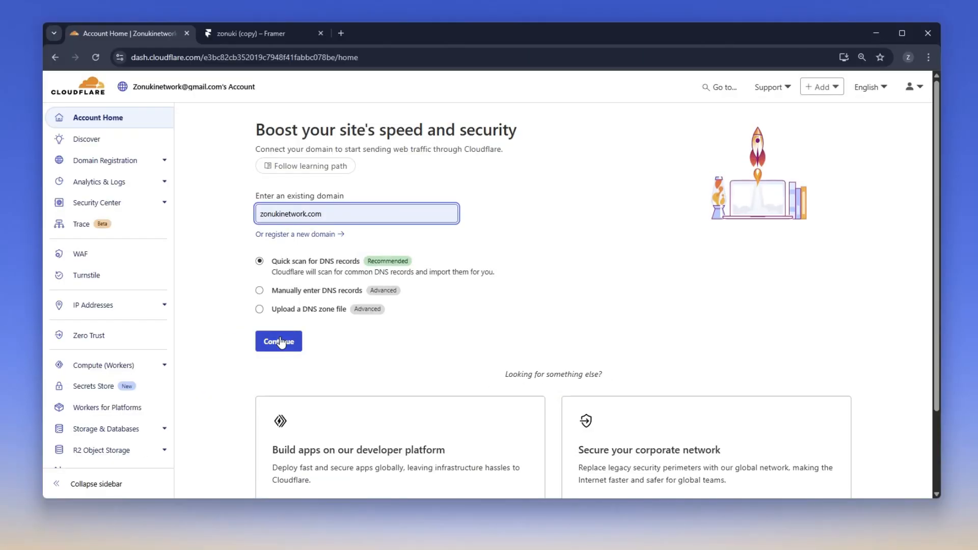
pyautogui.click(280, 341)
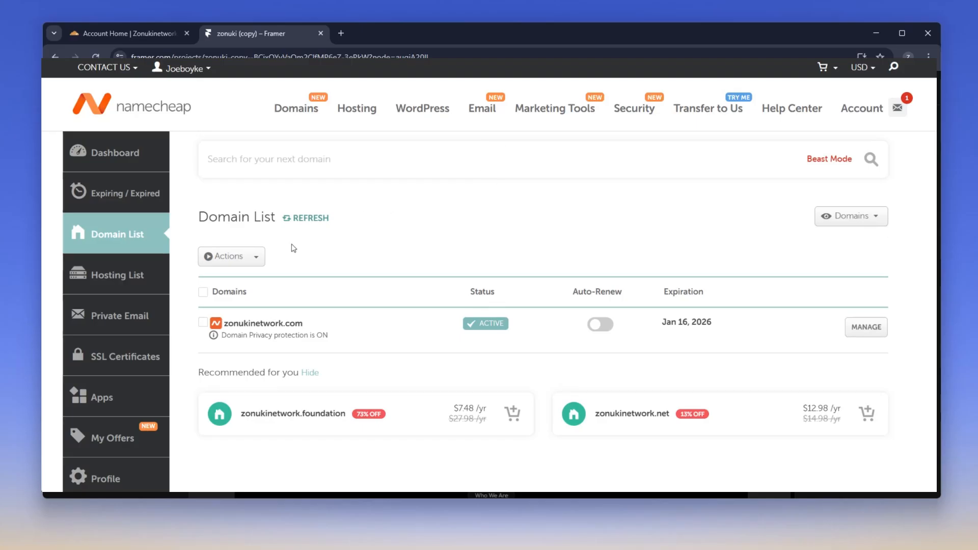
# Refresh the Namecheap domain list and look over the registered domain.
pyautogui.click(318, 218)
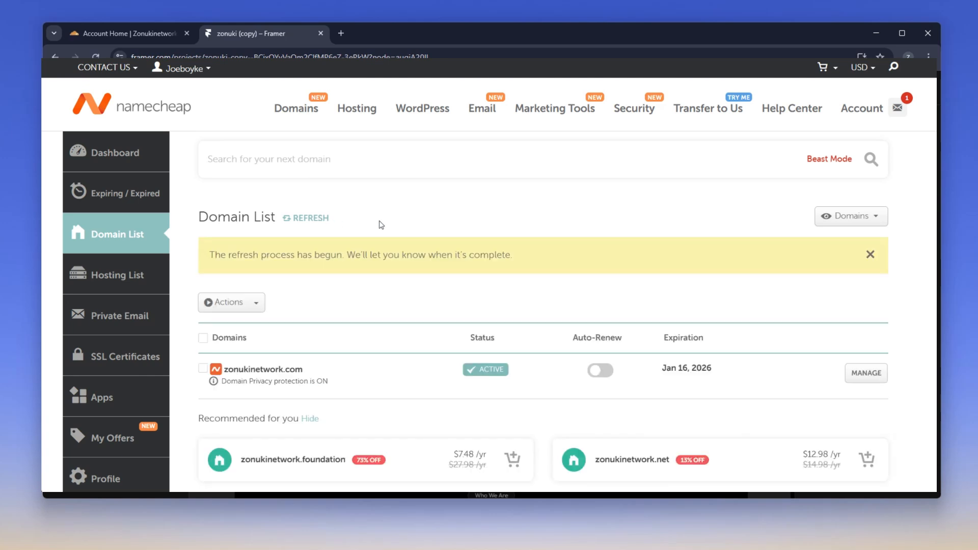
pyautogui.scroll(-2, 263, 253)
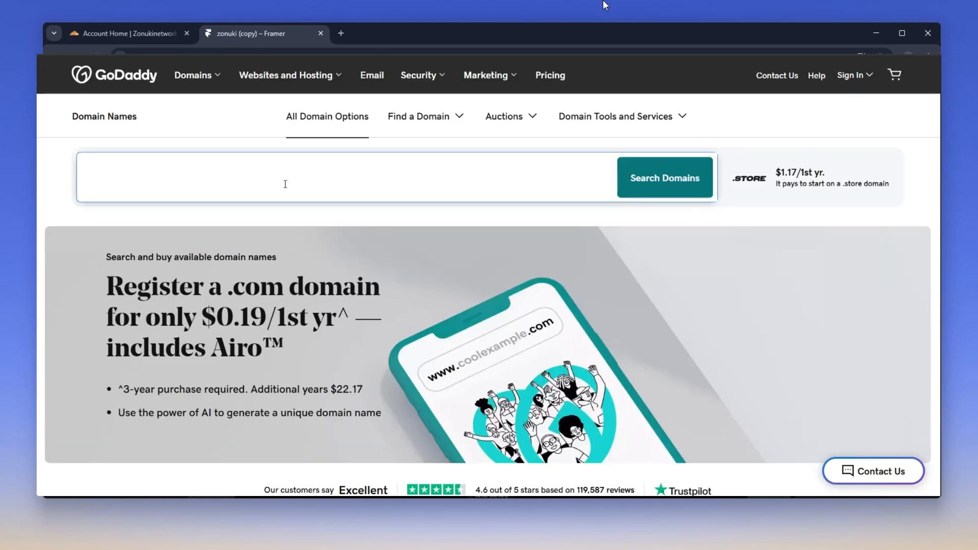
# Search GoDaddy for the domain myfirstimportantdomain.com and look over the result.
pyautogui.write('myfirstimpo')
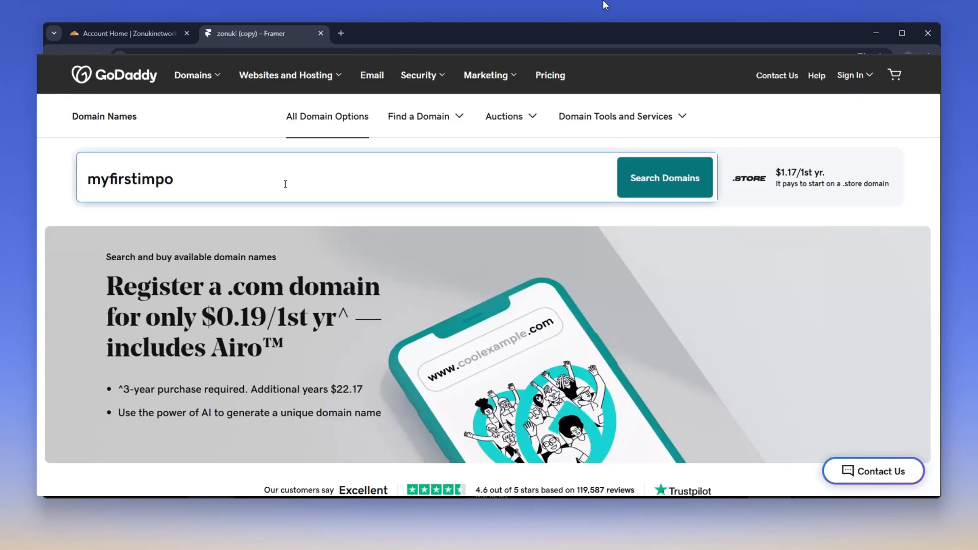
pyautogui.write('rtantdomain.com')
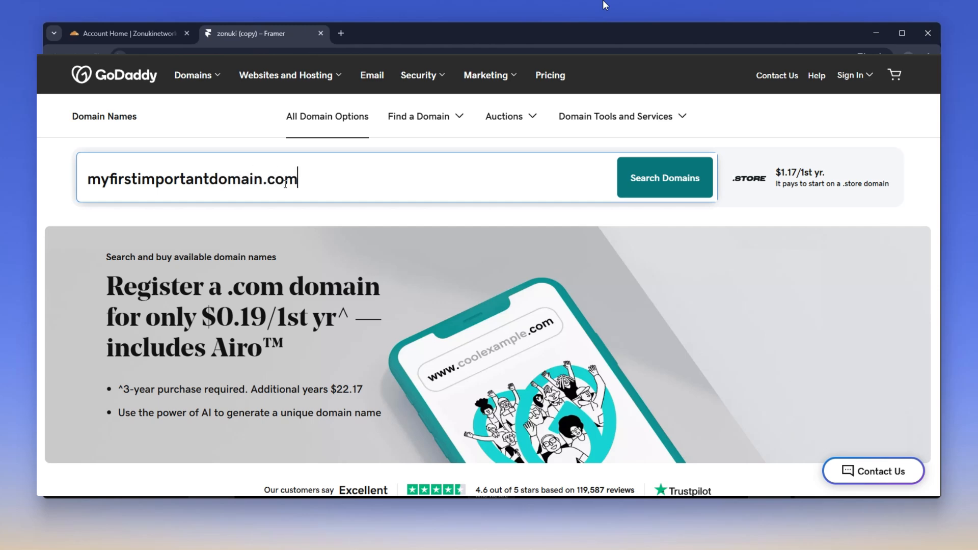
pyautogui.click(637, 182)
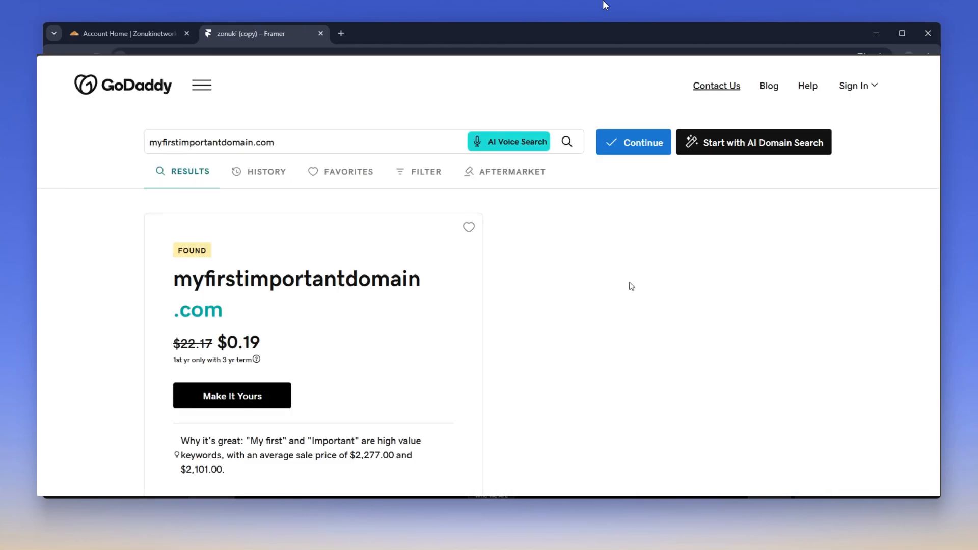
pyautogui.scroll(-1, 416, 280)
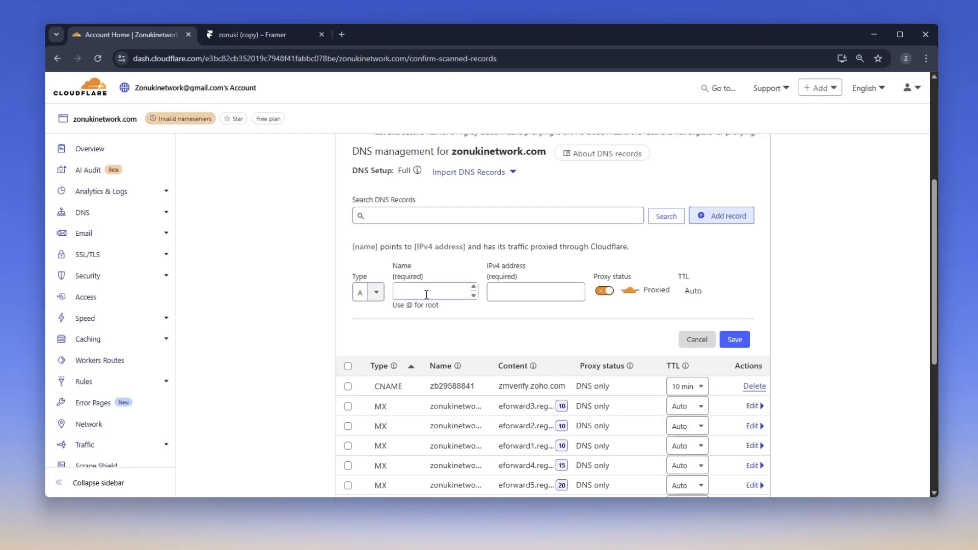
# Fill in a new Cloudflare A record for zonukinetwork.com with the name @ and IPv4 address 31.43.160.6.
pyautogui.click(427, 295)
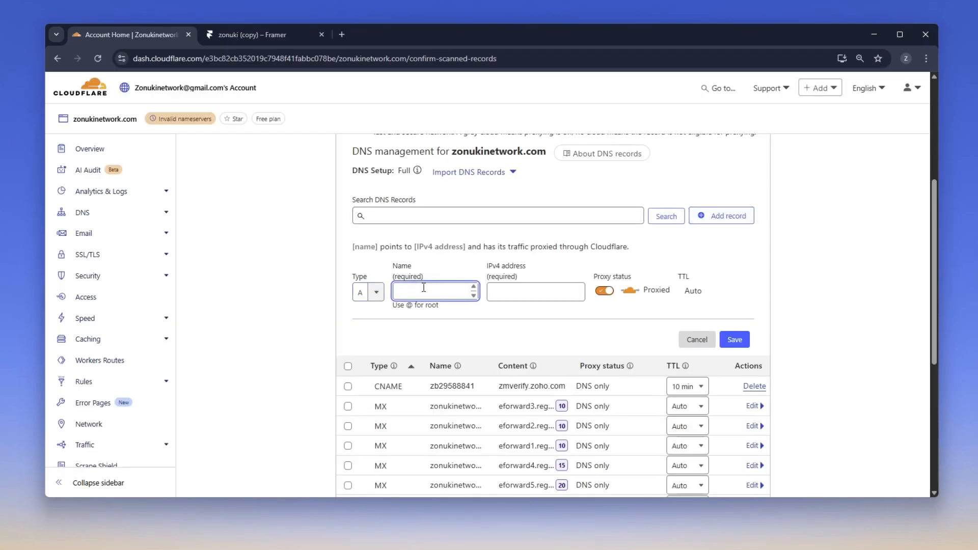
pyautogui.write('@')
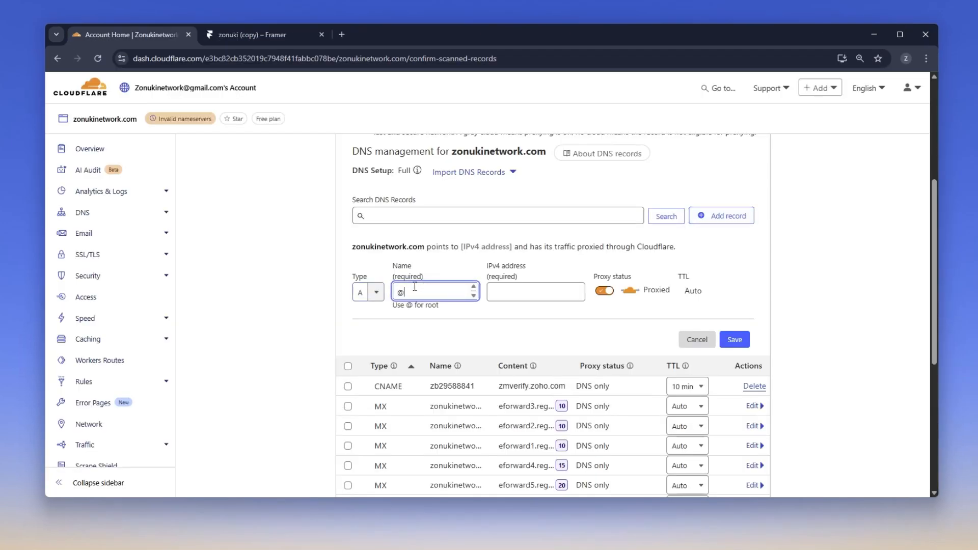
pyautogui.click(527, 290)
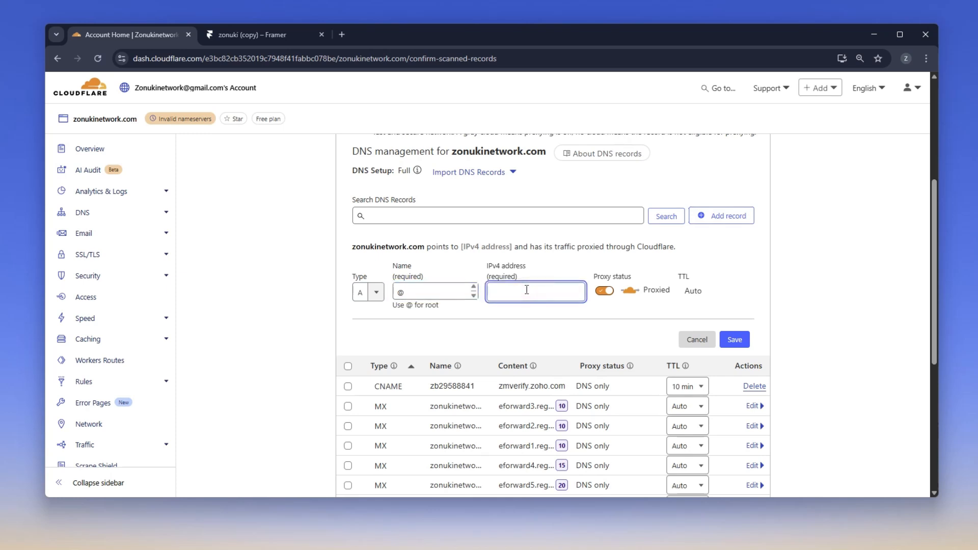
pyautogui.write('31.43.160.6')
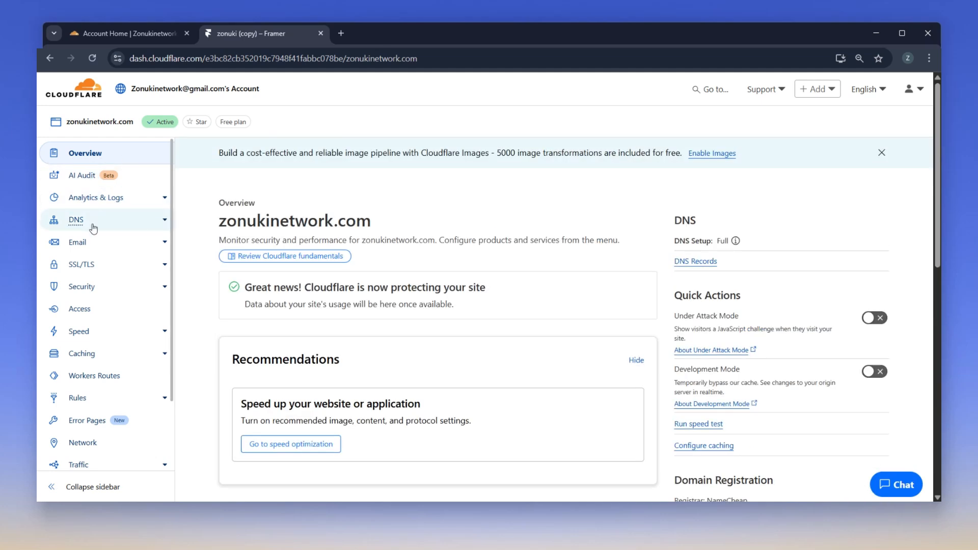
# Review zonukinetwork.com's DNS records, DNS analytics and SSL/TLS encryption overview.
pyautogui.click(76, 220)
pyautogui.scroll(-5, 365, 292)
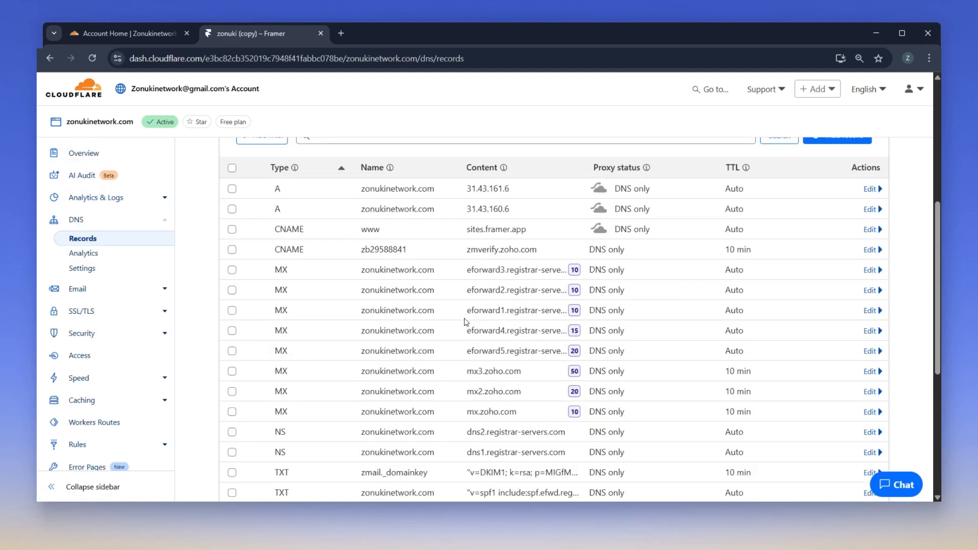
pyautogui.scroll(4, 465, 322)
pyautogui.click(83, 253)
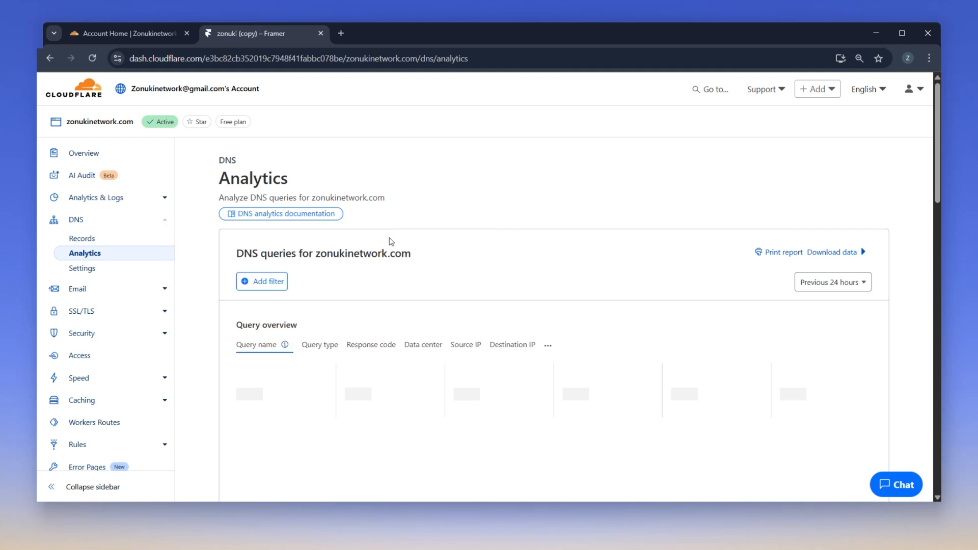
pyautogui.click(81, 311)
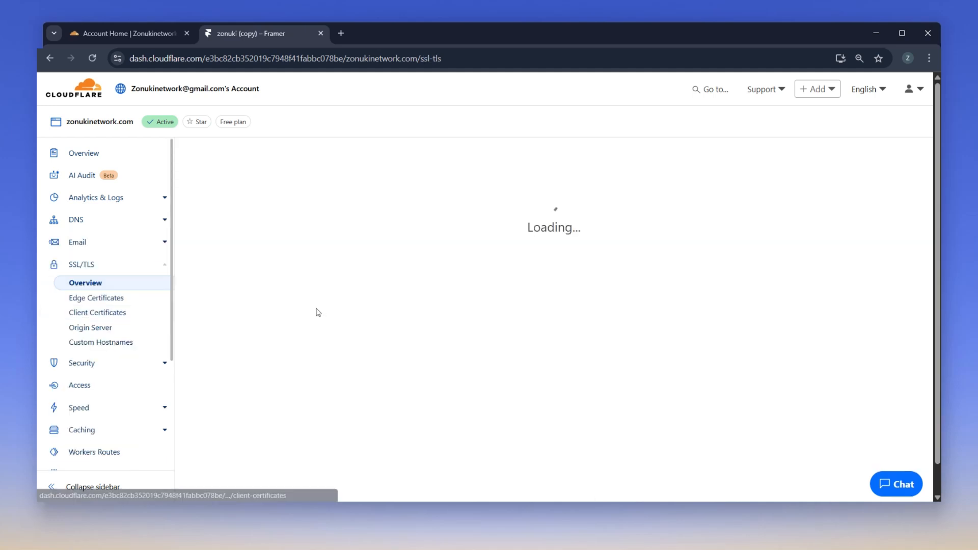
pyautogui.scroll(-2, 323, 313)
pyautogui.scroll(-5, 323, 313)
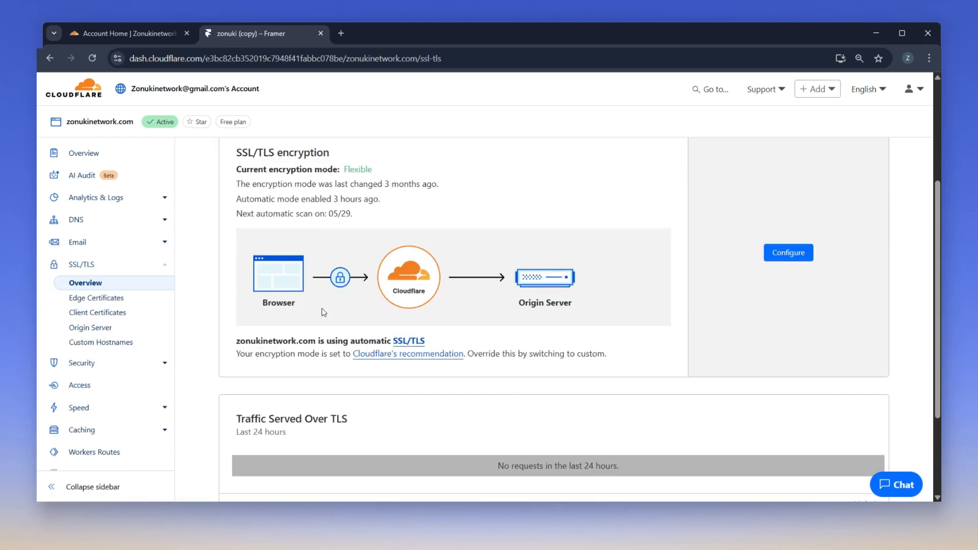
# Look over the domain's security, speed and traffic pages, dismissing the new dashboard offer, and return to the domain overview.
pyautogui.click(84, 363)
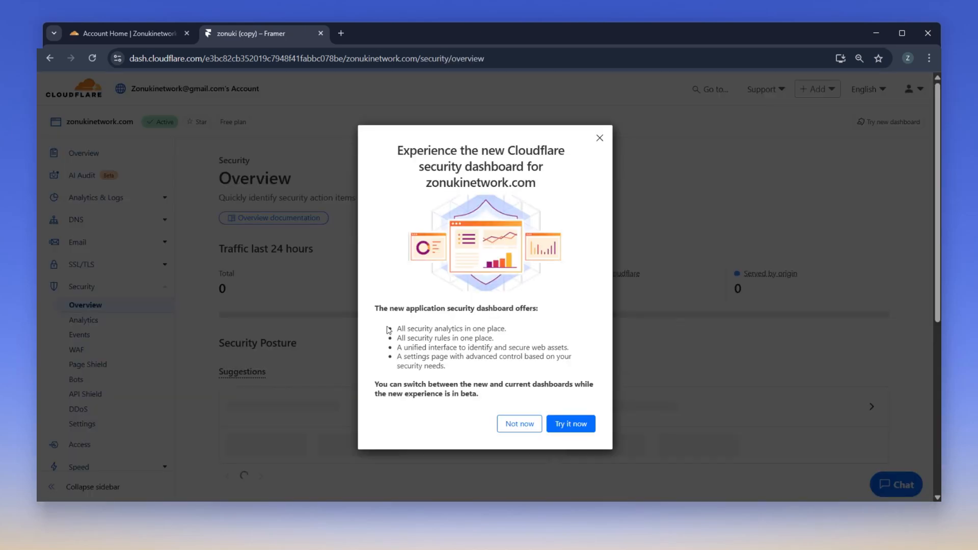
pyautogui.click(600, 136)
pyautogui.scroll(-3, 102, 331)
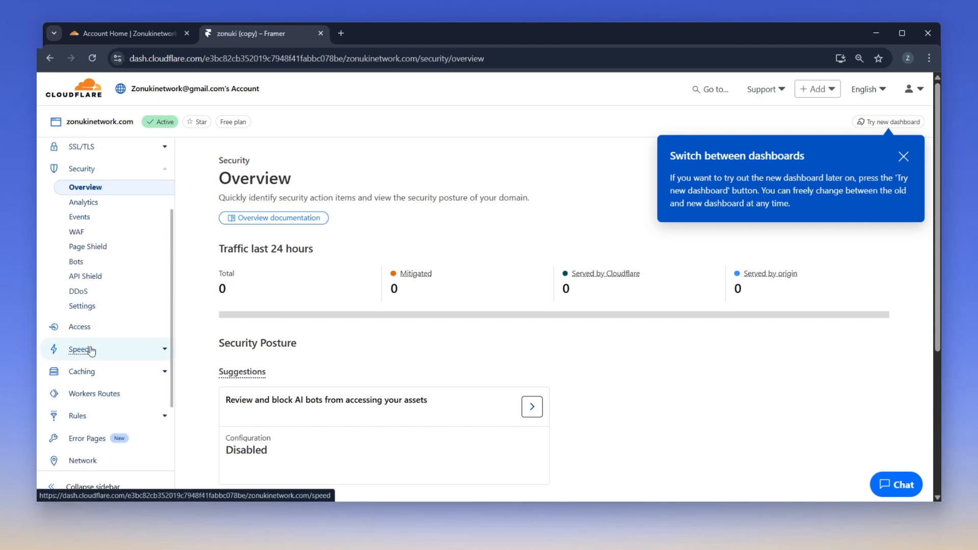
pyautogui.click(84, 349)
pyautogui.scroll(-2, 408, 249)
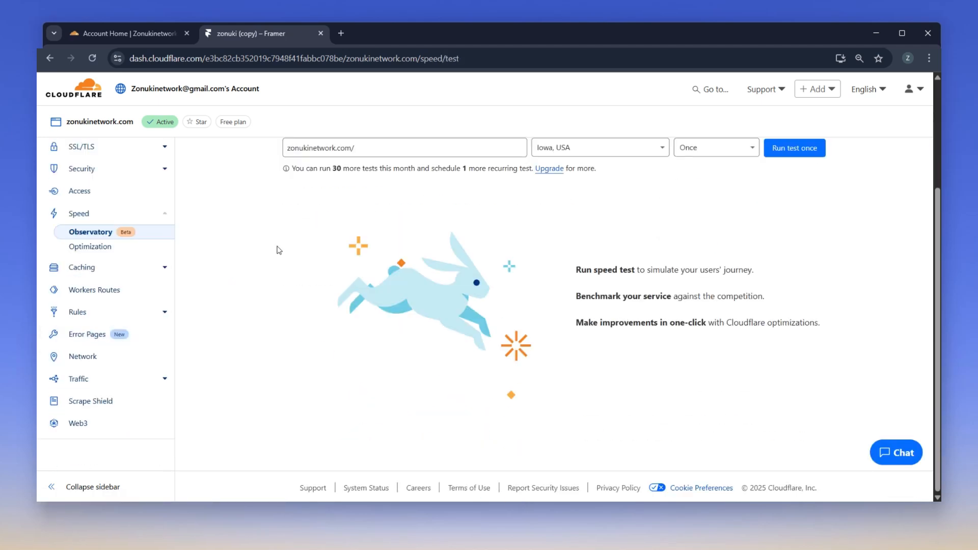
pyautogui.click(81, 379)
pyautogui.scroll(3, 92, 254)
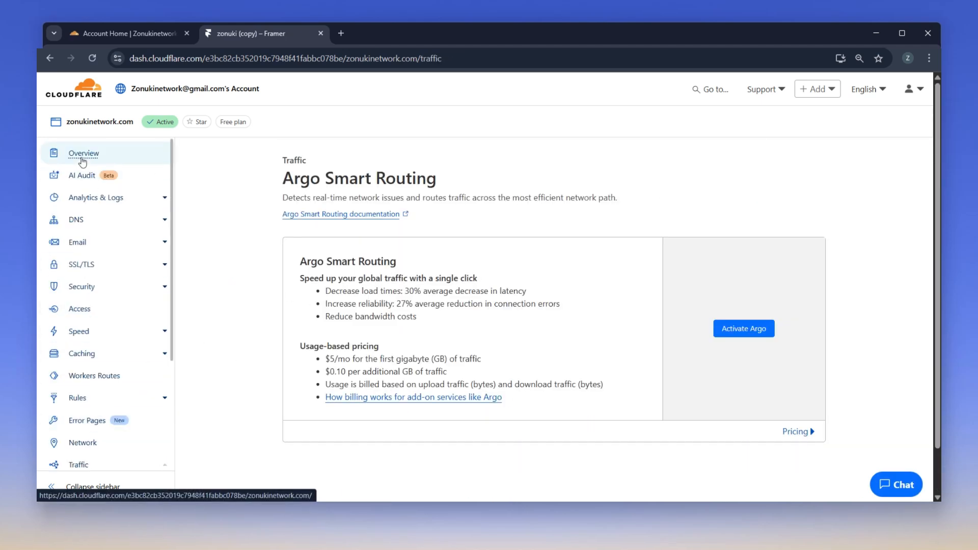
pyautogui.click(81, 154)
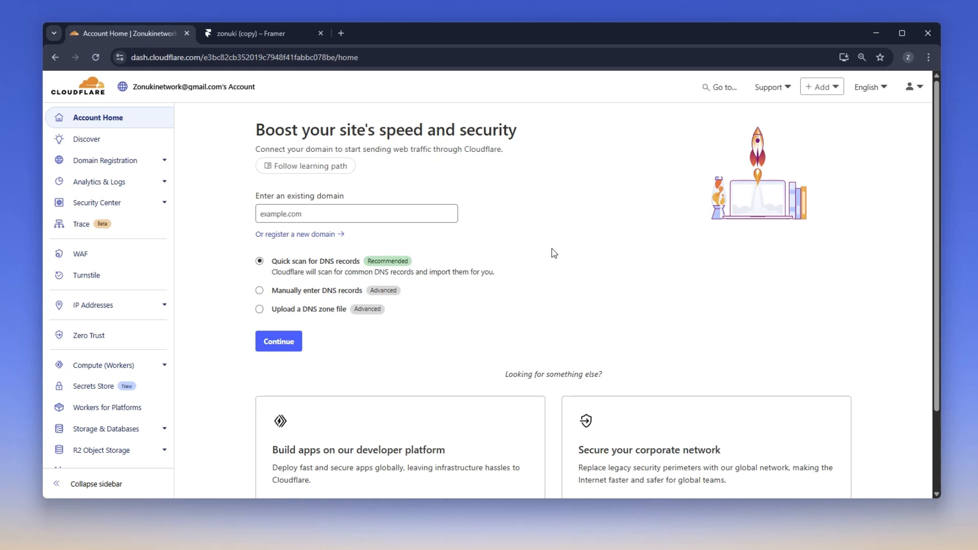
# Add the existing domain zonukinetwork.com to the Cloudflare account using the quick scan for DNS records.
pyautogui.click(321, 215)
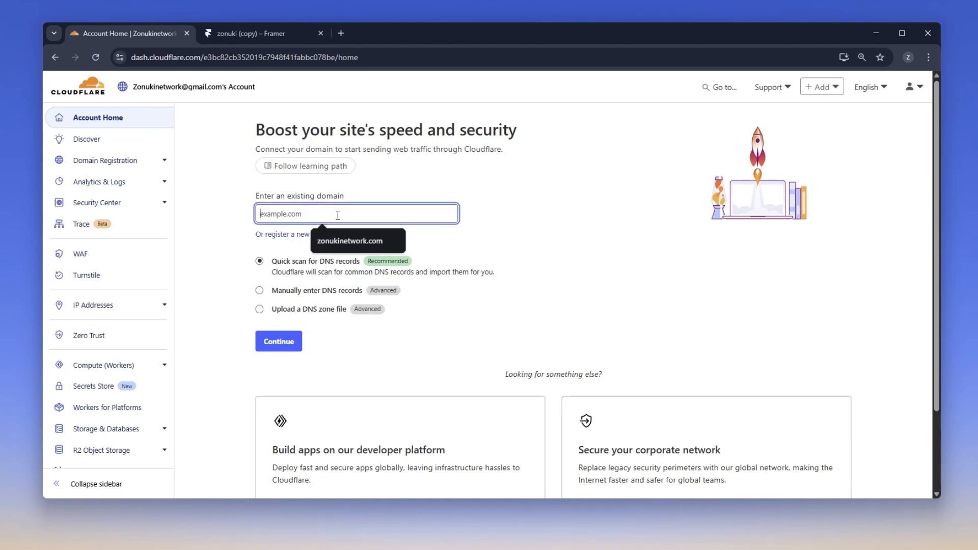
pyautogui.write('zonukinetowkr')
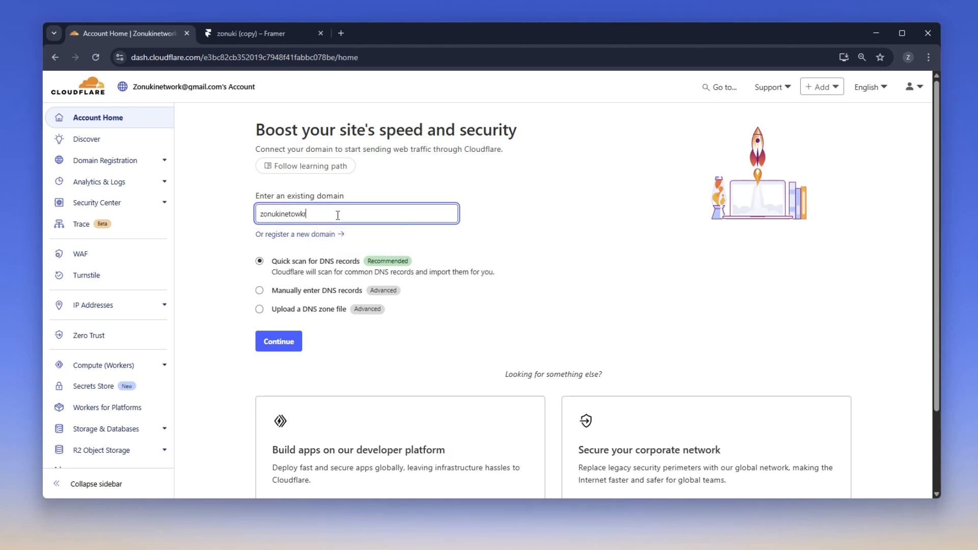
pyautogui.write('w')
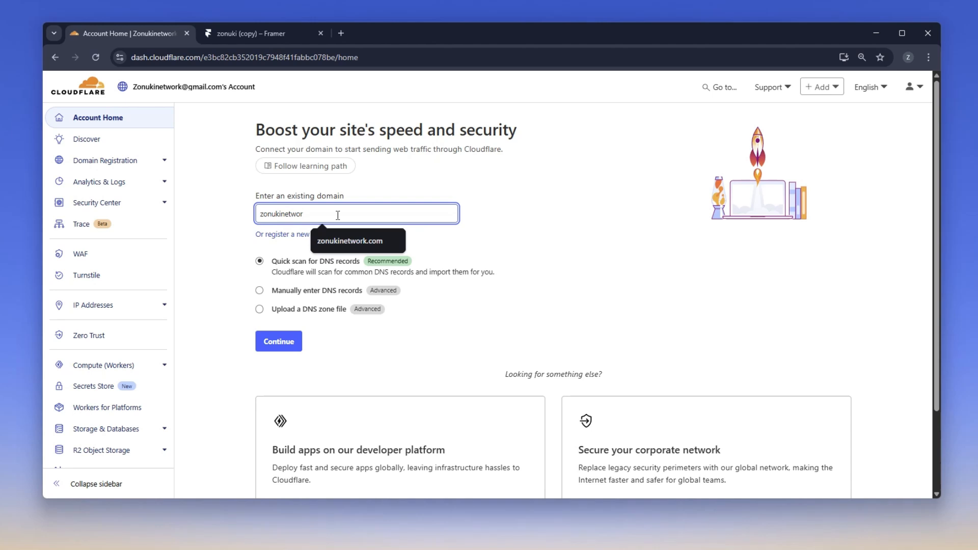
pyautogui.write('or')
pyautogui.click(335, 239)
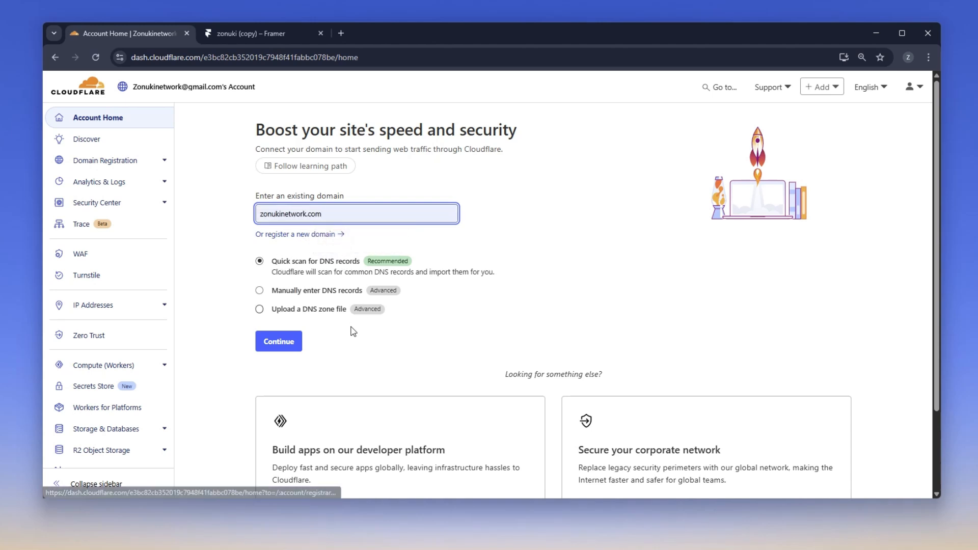
pyautogui.click(280, 341)
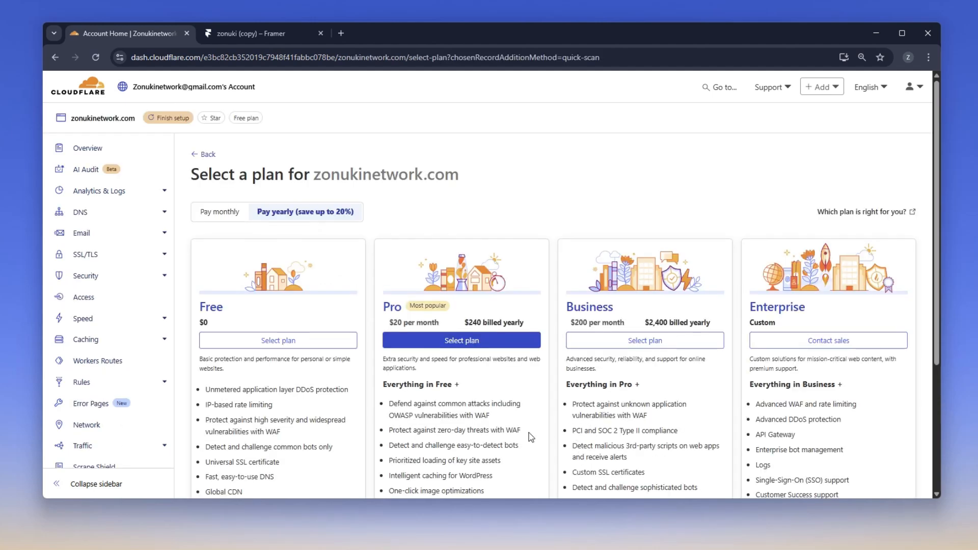
# Compare the plans offered for zonukinetwork.com and choose the Free plan.
pyautogui.scroll(-1, 530, 436)
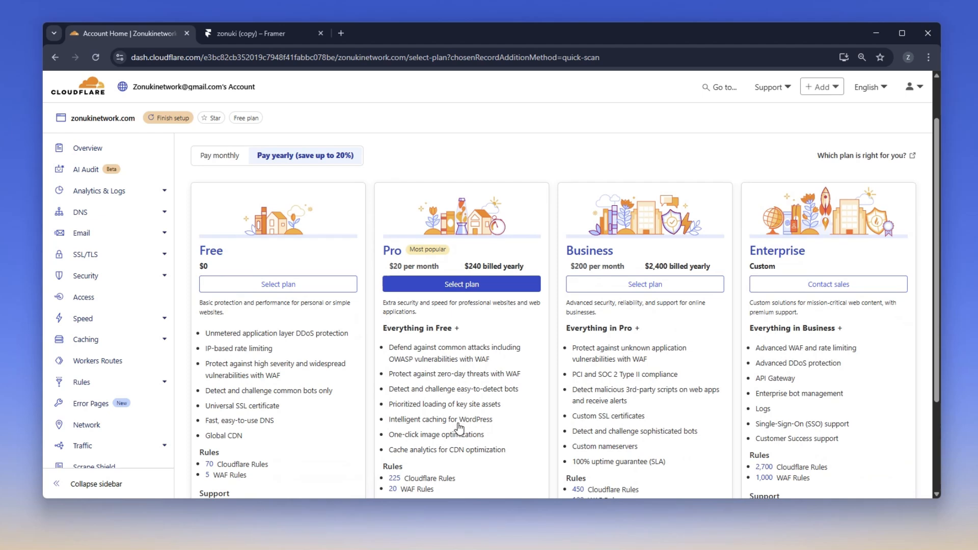
pyautogui.scroll(-1, 459, 423)
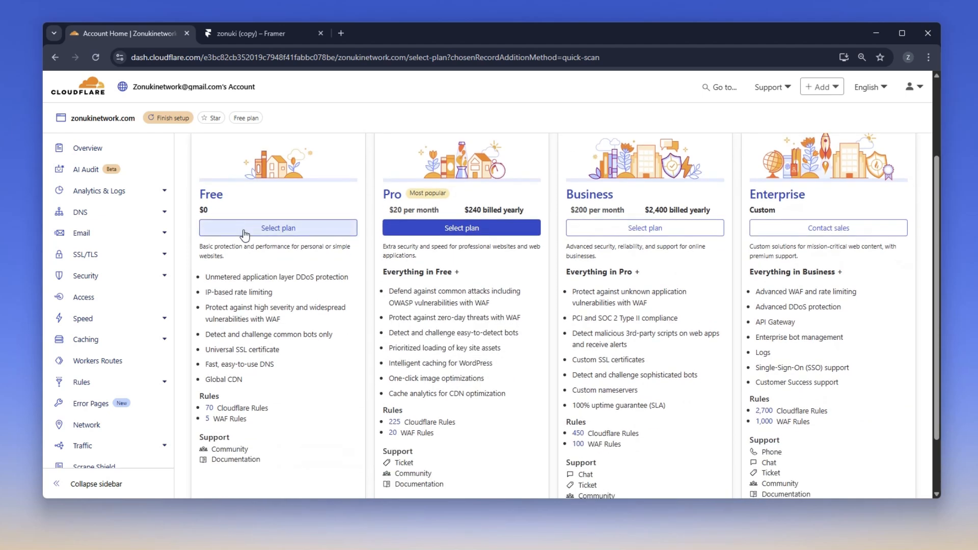
pyautogui.scroll(-1, 284, 262)
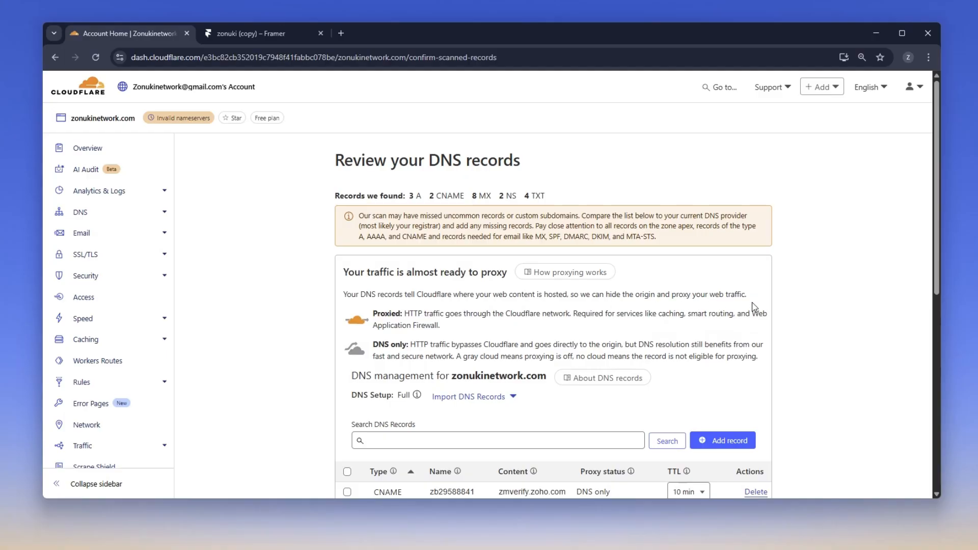
# Start adding a new A record to zonukinetwork.com's scanned DNS records, ready for its name.
pyautogui.scroll(-1, 755, 315)
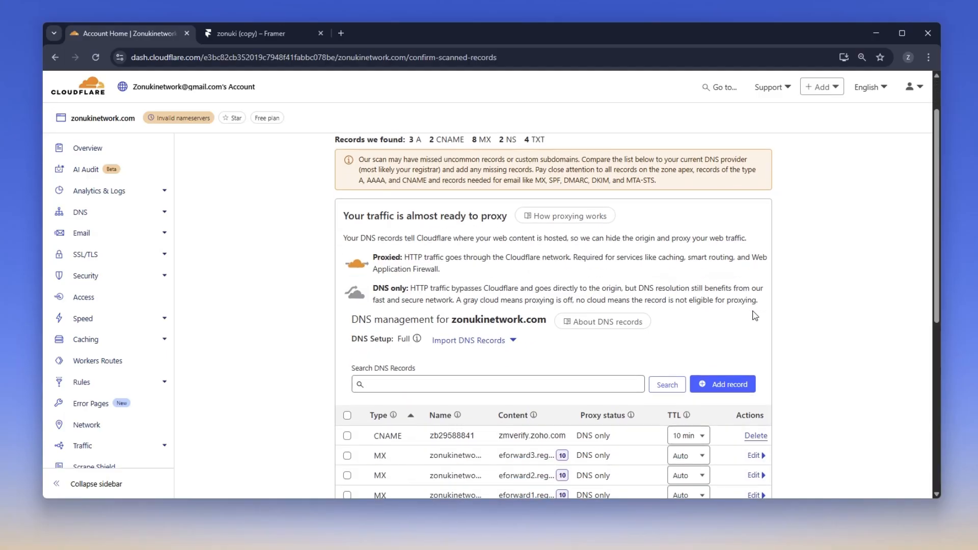
pyautogui.click(726, 385)
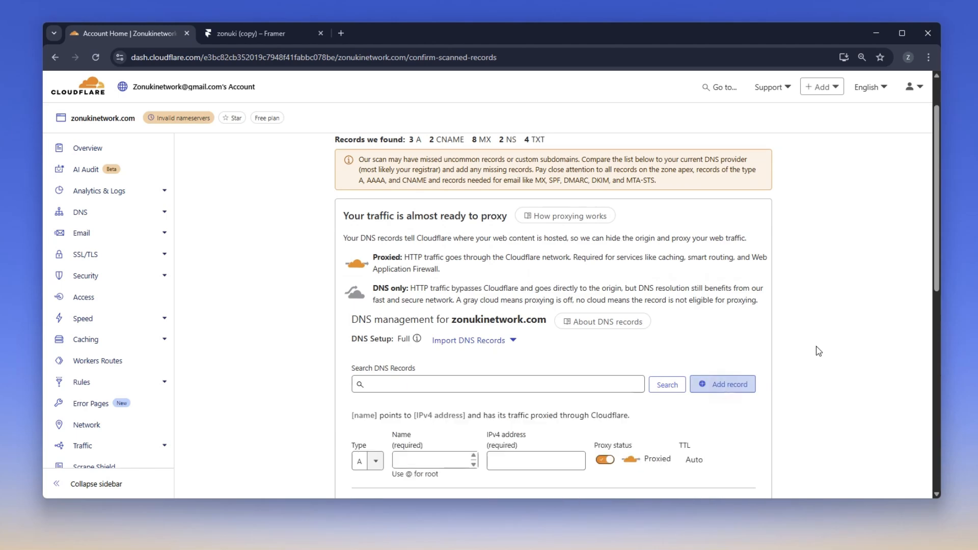
pyautogui.scroll(-3, 523, 331)
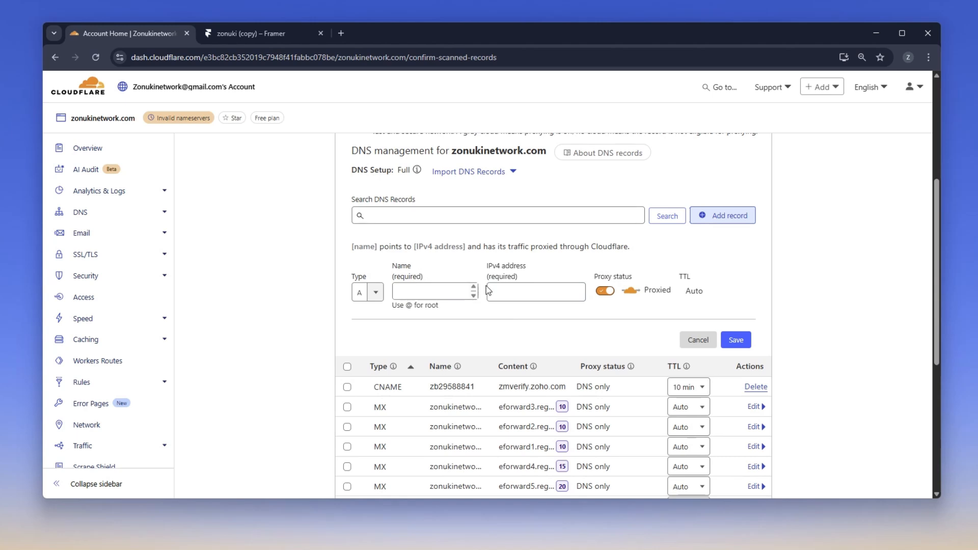
pyautogui.click(436, 292)
# Switch to Framer and connect the owned domain zonukinetwork.com as the zonuki (copy) site's custom domain.
pyautogui.click(272, 34)
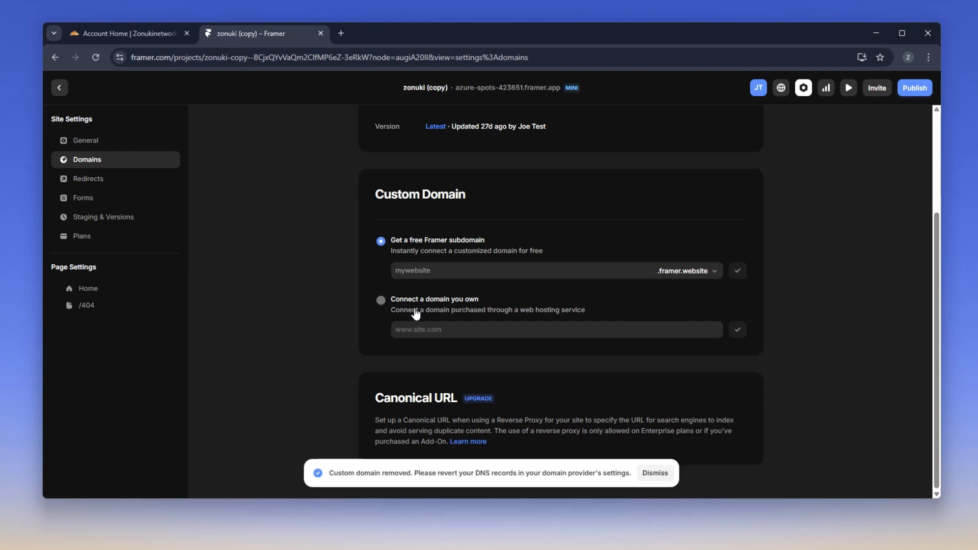
pyautogui.click(381, 300)
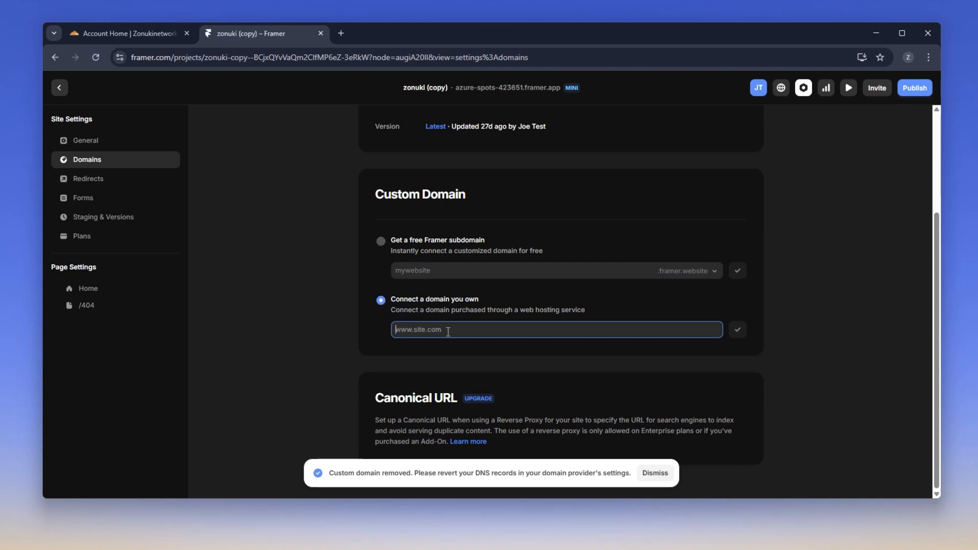
pyautogui.write('zonukinetwork.com')
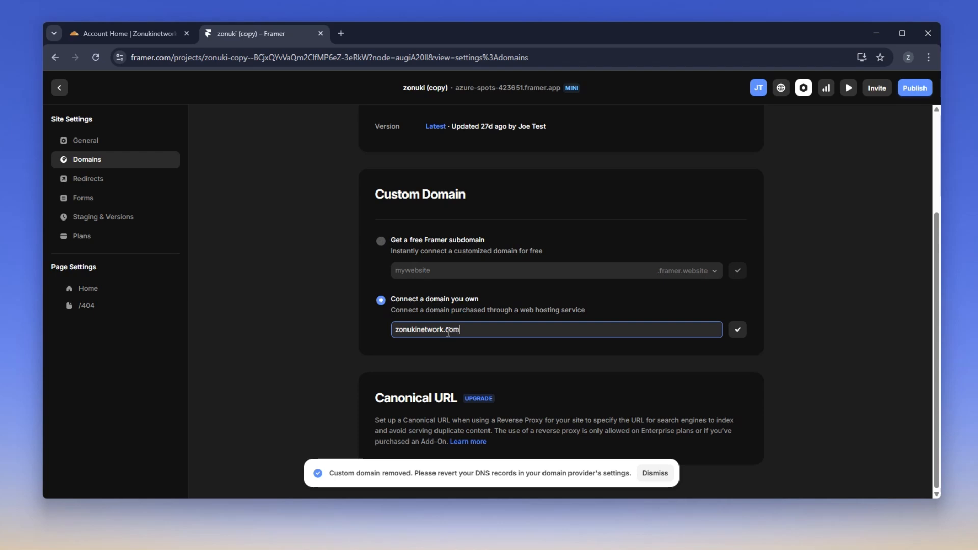
pyautogui.click(741, 332)
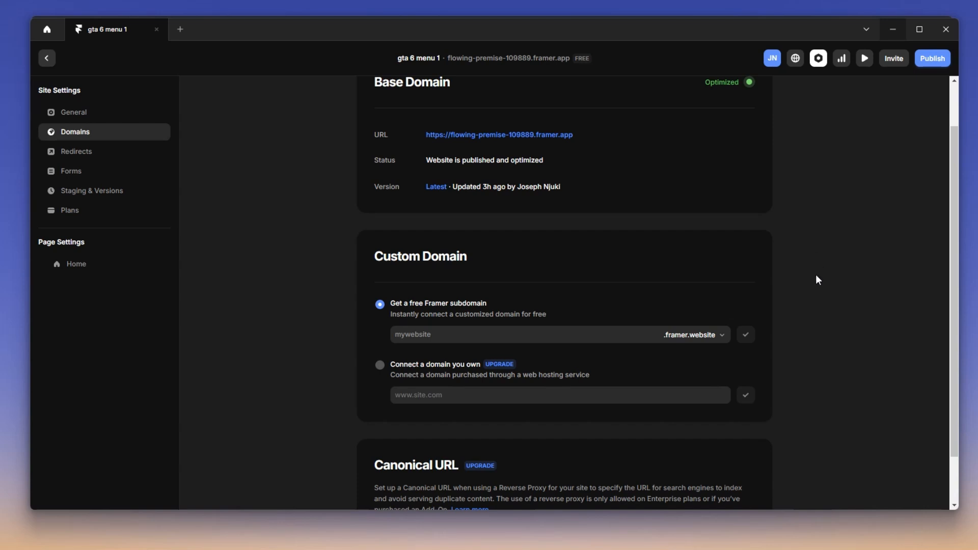
# Try connecting an owned domain to the free gta 6 menu 1 site and proceed to upgrading its plan.
pyautogui.click(379, 365)
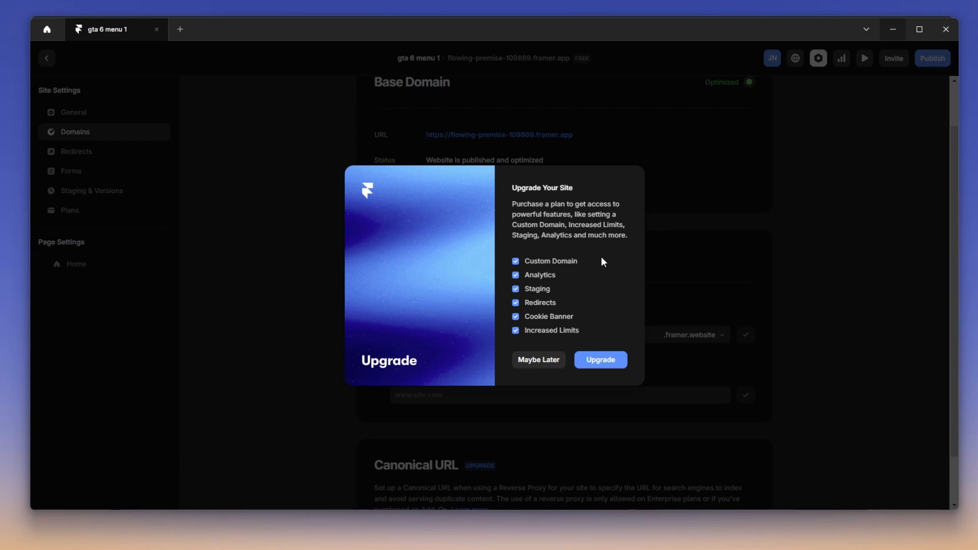
pyautogui.click(598, 362)
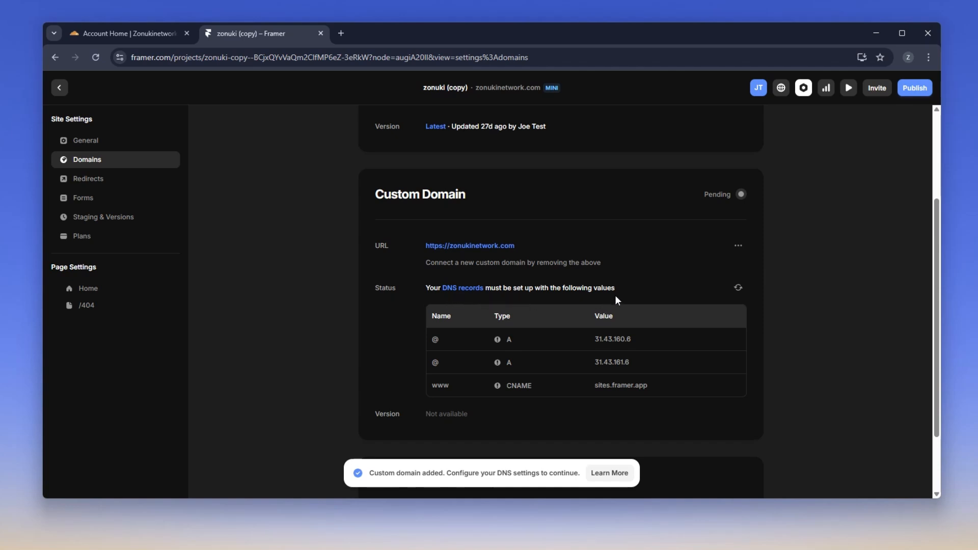
# Copy Framer's first A record value and, in Cloudflare, fill the new A record with name @ and IPv4 address 31.43.160.6.
pyautogui.scroll(-1, 448, 331)
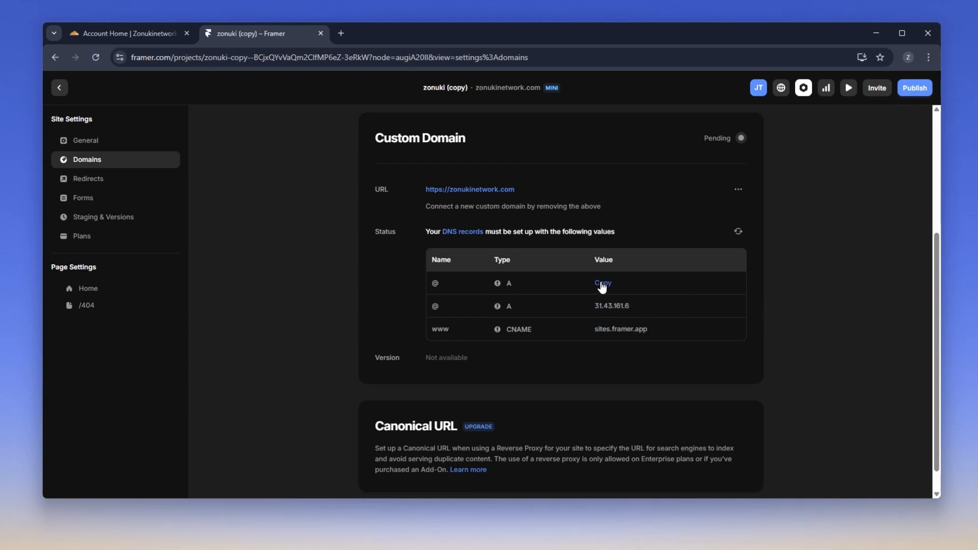
pyautogui.click(602, 284)
pyautogui.click(140, 34)
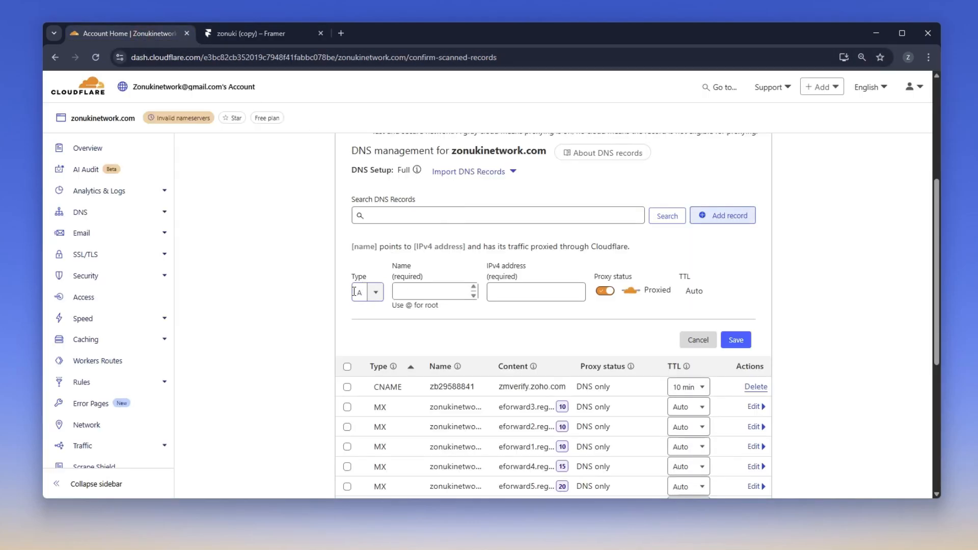
pyautogui.click(422, 293)
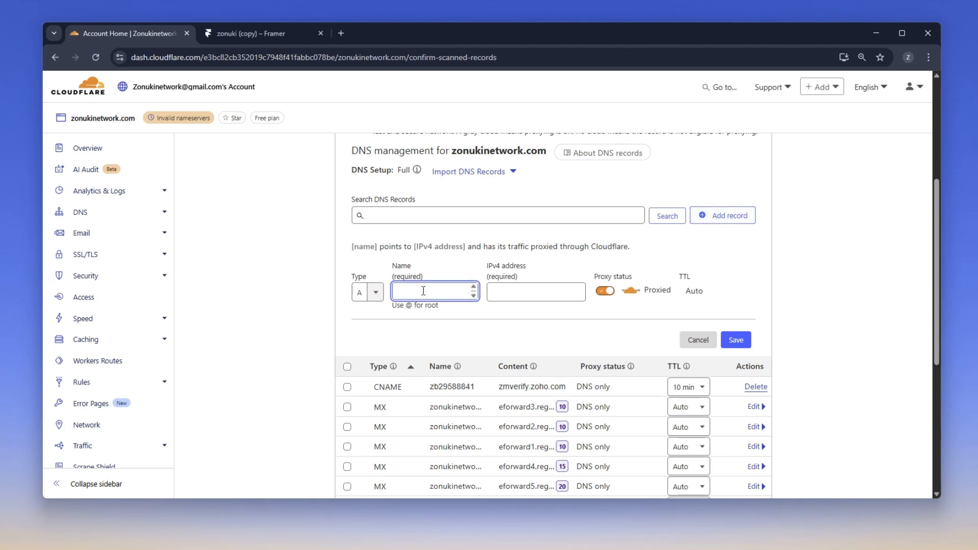
pyautogui.write('@')
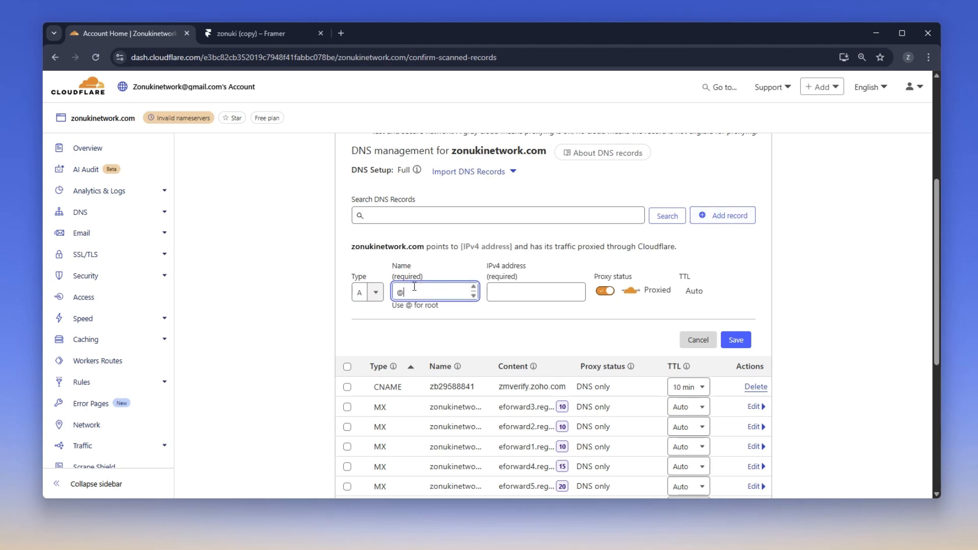
pyautogui.click(526, 291)
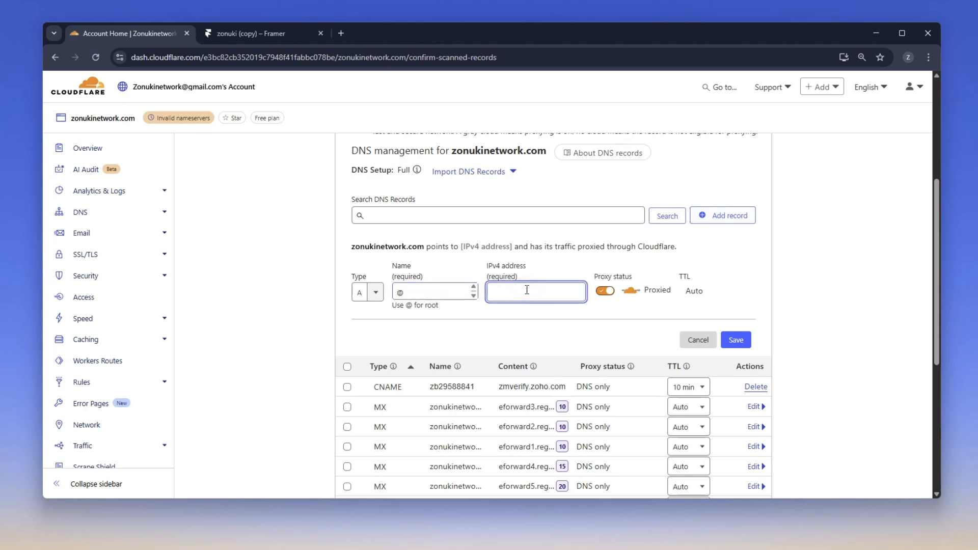
pyautogui.write('31.43.160.6')
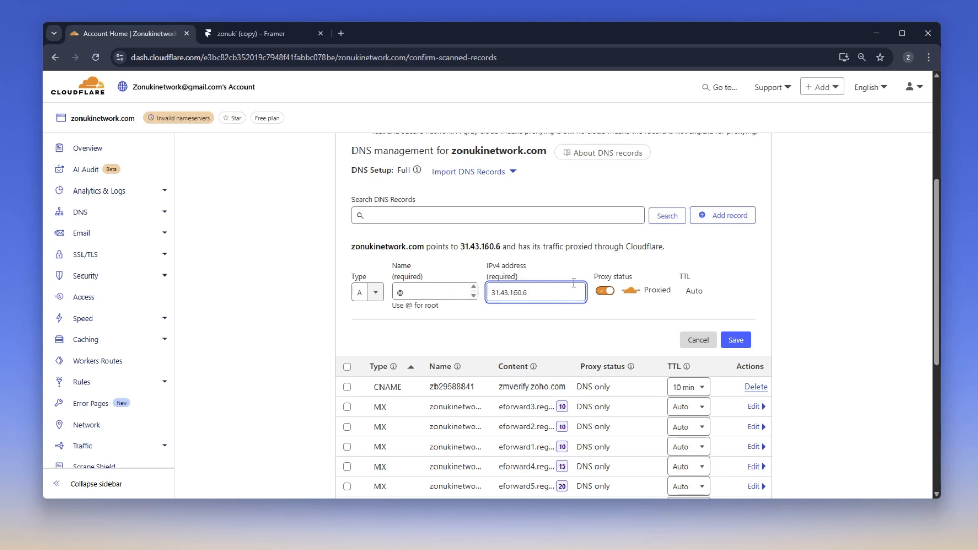
# Turn off proxying for the 31.43.160.6 record so it is DNS only, keep TTL on Auto, and save it.
pyautogui.click(606, 292)
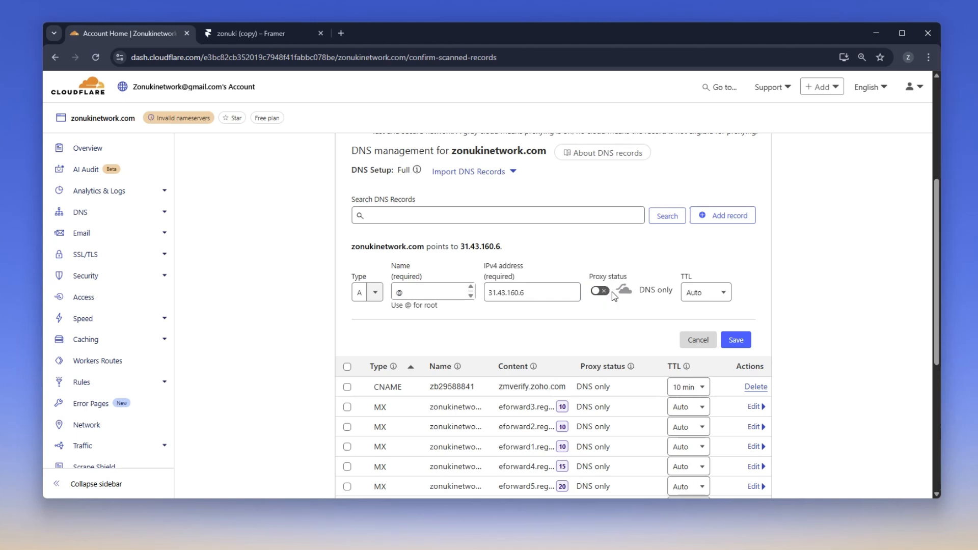
pyautogui.click(705, 295)
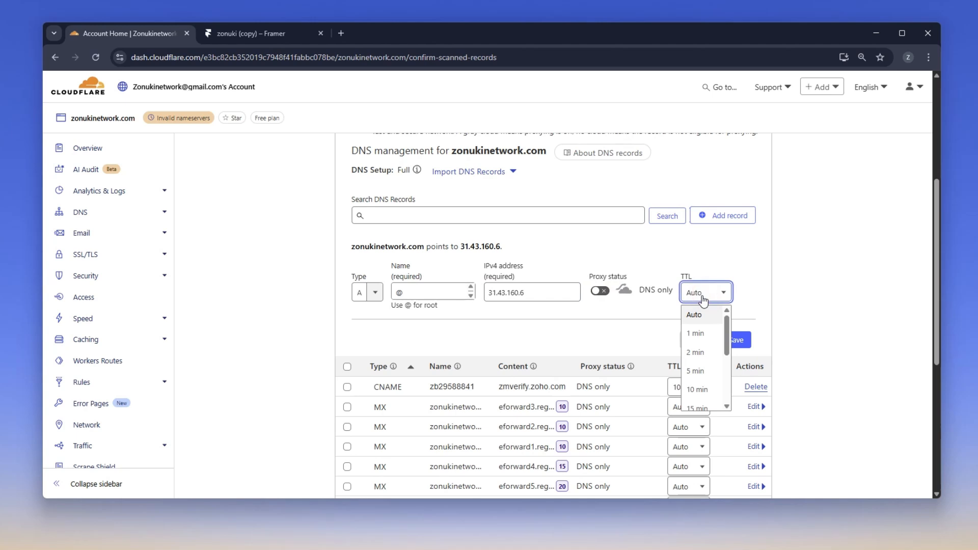
pyautogui.click(722, 293)
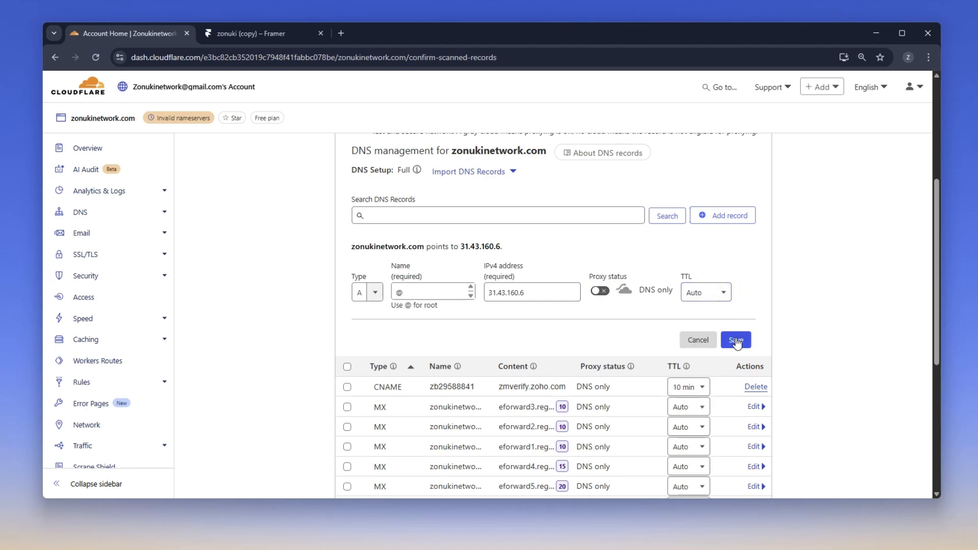
pyautogui.click(736, 340)
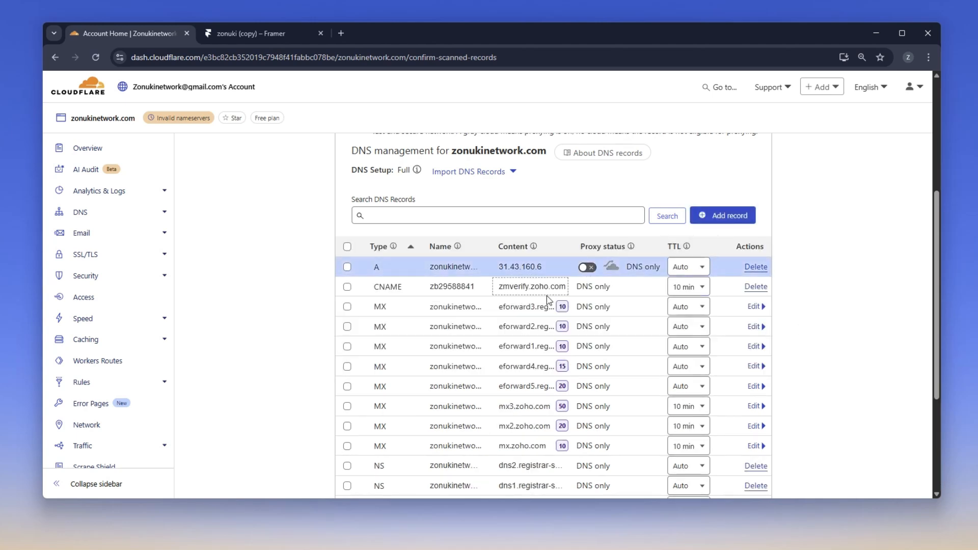
# Start another A record in Cloudflare with name @ and IPv4 address 31.43.161.6, copied from Framer's second A record value.
pyautogui.click(730, 216)
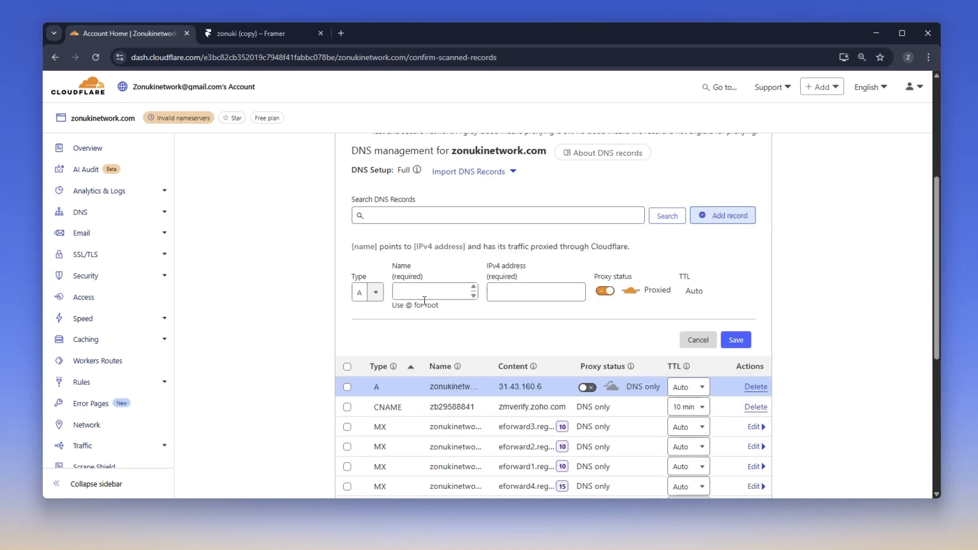
pyautogui.click(250, 34)
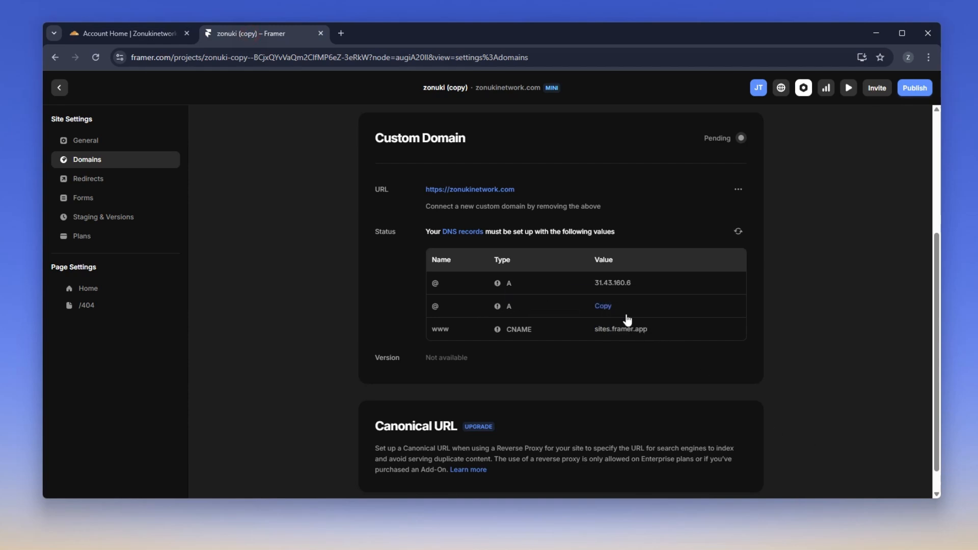
pyautogui.click(604, 306)
pyautogui.click(128, 34)
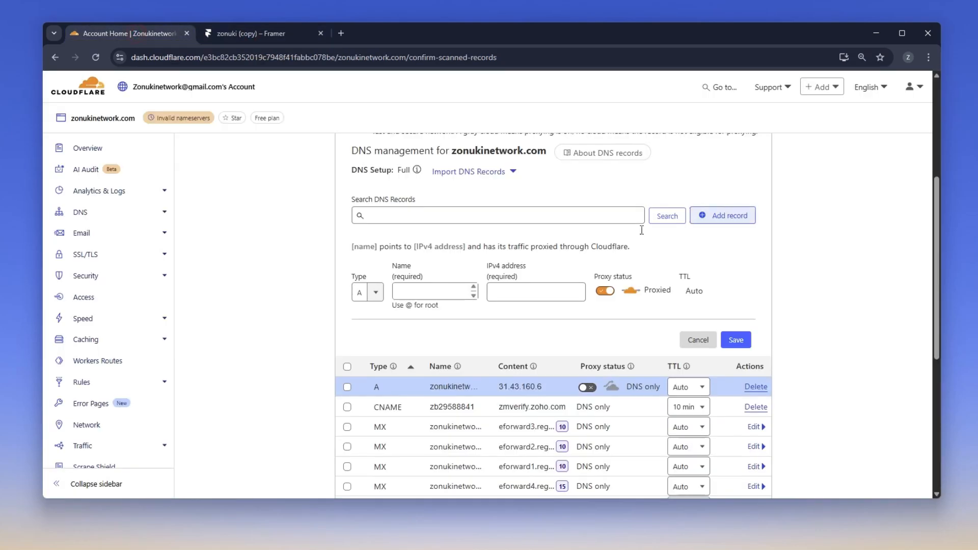
pyautogui.click(427, 292)
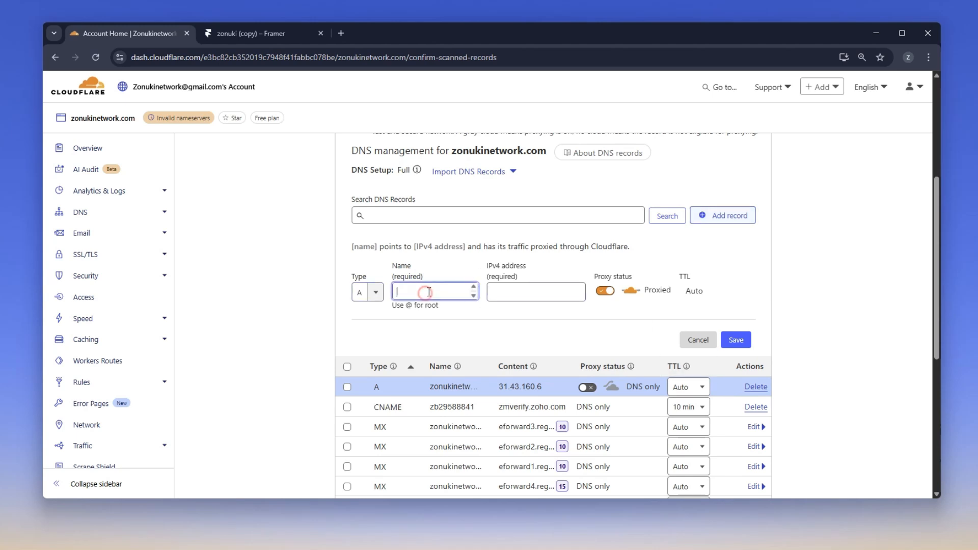
pyautogui.write('@')
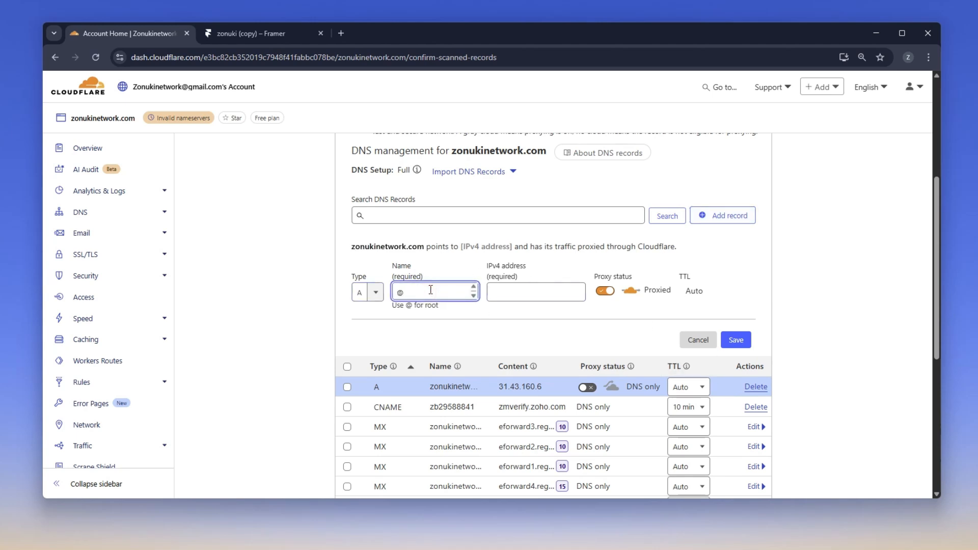
pyautogui.click(533, 293)
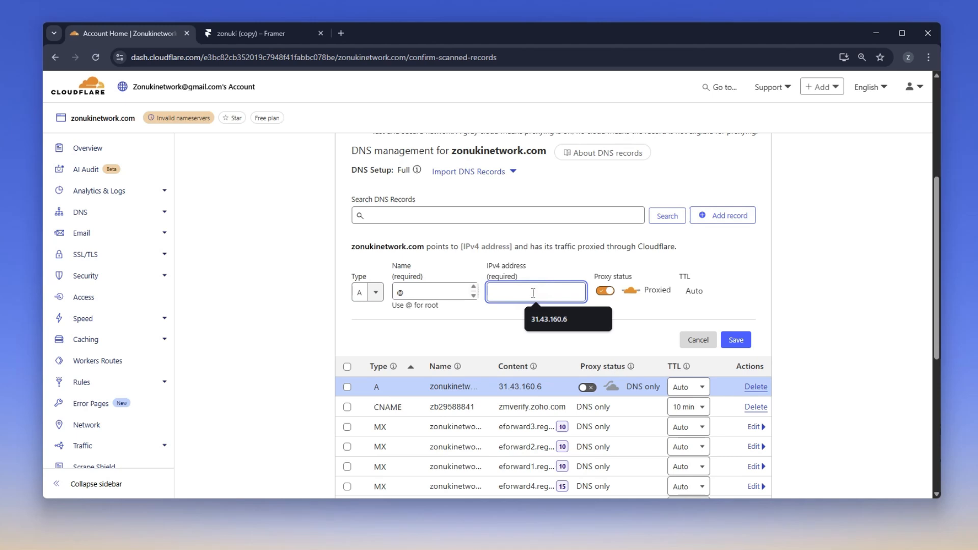
pyautogui.write('31.43.161.6')
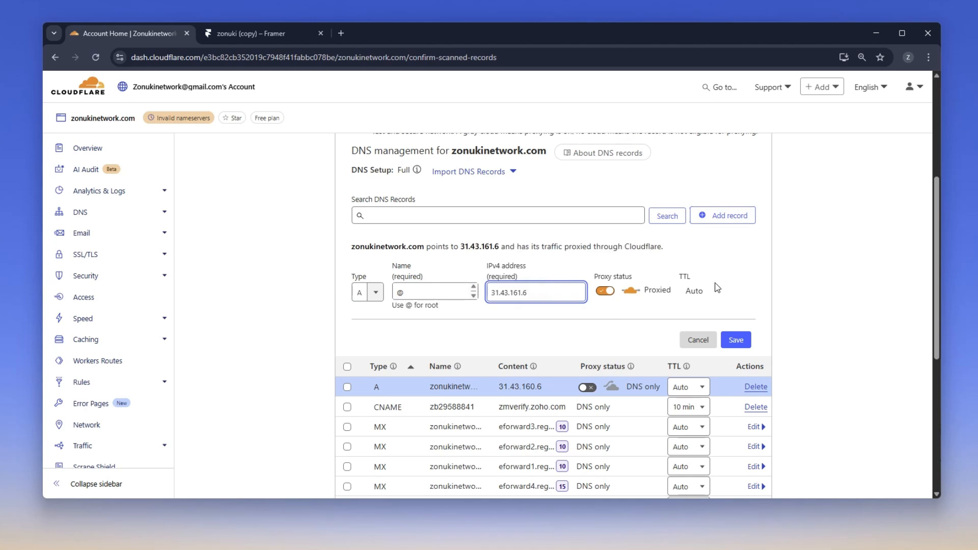
# Set the 31.43.161.6 record to DNS only and save it.
pyautogui.click(607, 291)
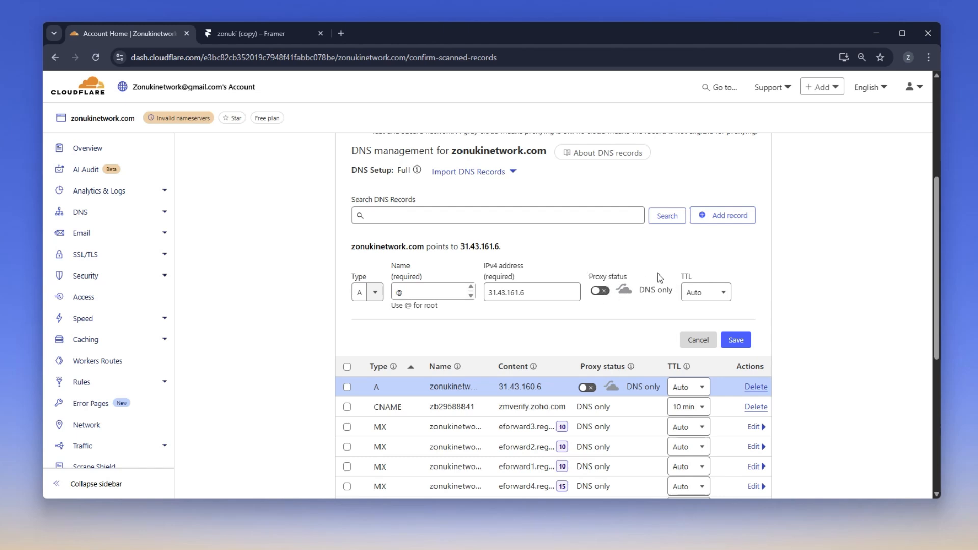
pyautogui.tripleClick(675, 296)
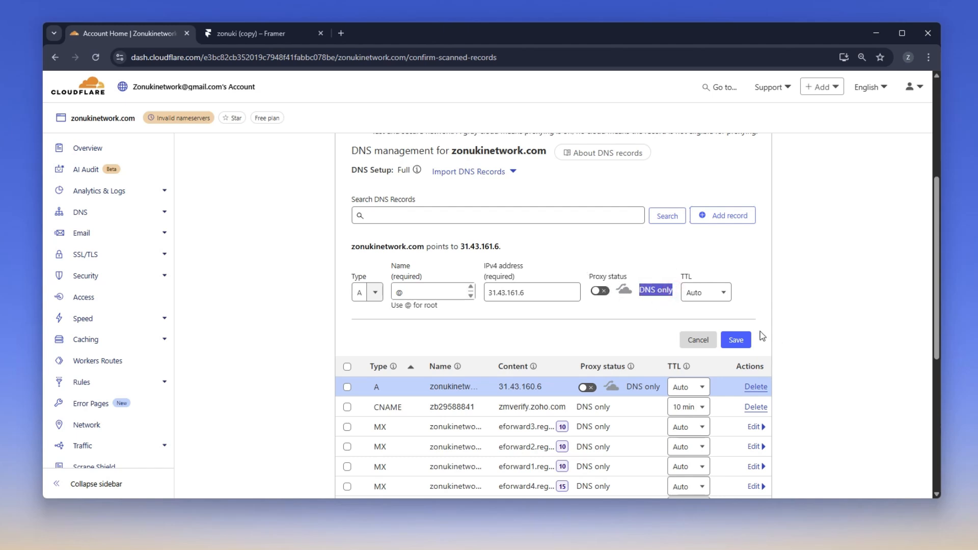
pyautogui.click(633, 297)
pyautogui.click(736, 341)
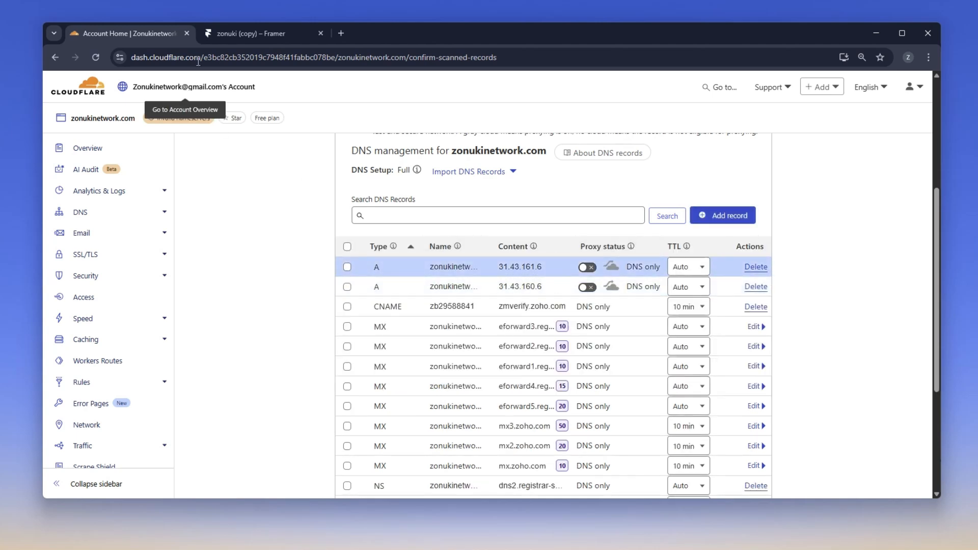
# Copy the CNAME value sites.framer.app from Framer and start a new CNAME record for zonukinetwork.com in Cloudflare.
pyautogui.click(248, 31)
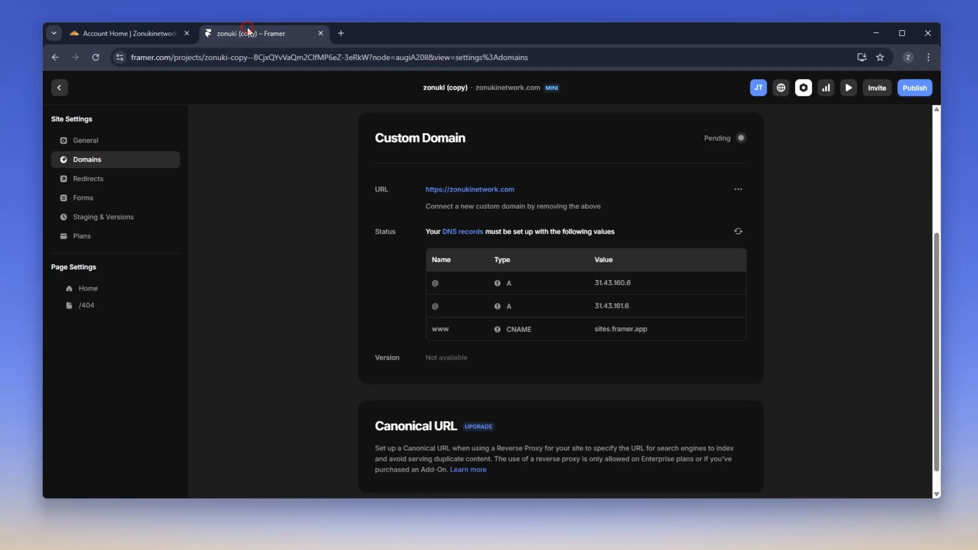
pyautogui.click(605, 333)
pyautogui.click(133, 32)
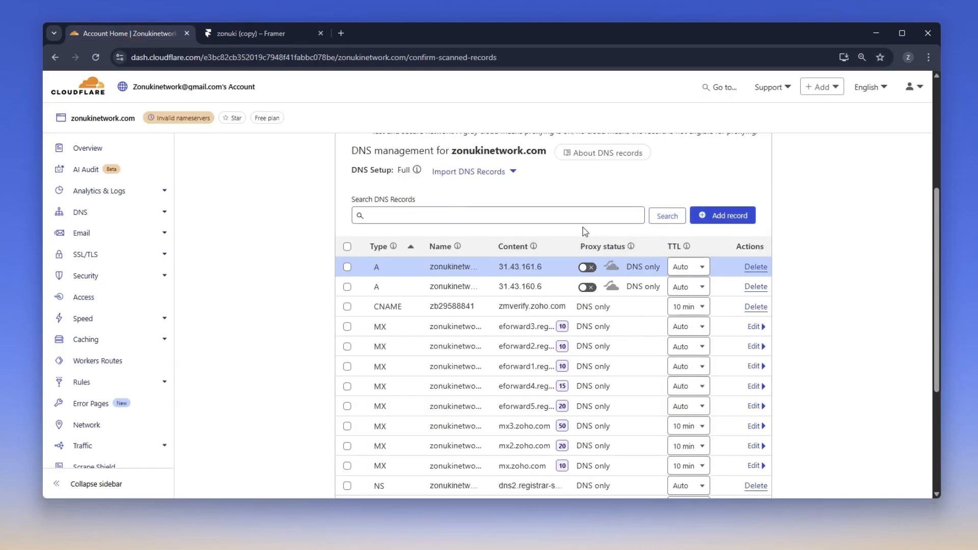
pyautogui.scroll(1, 586, 234)
pyautogui.click(709, 271)
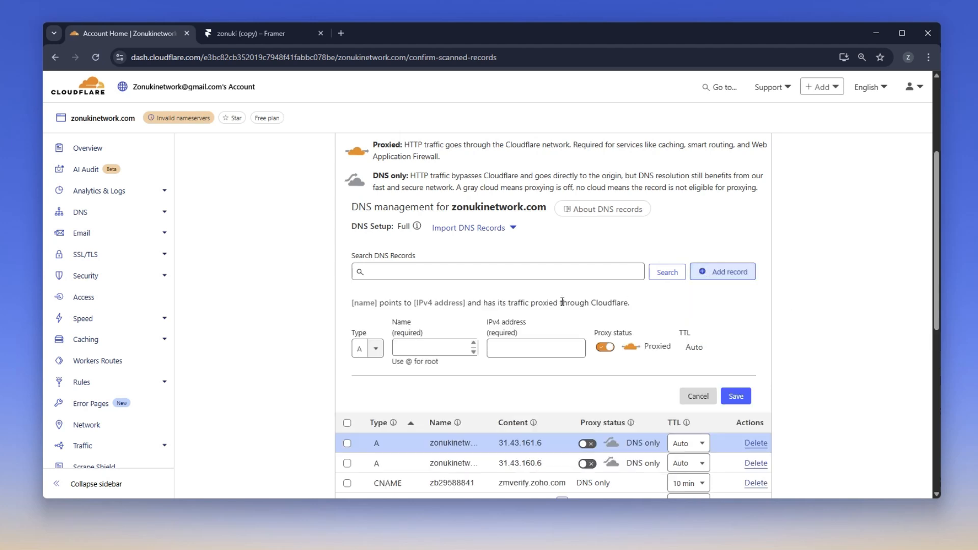
pyautogui.click(373, 347)
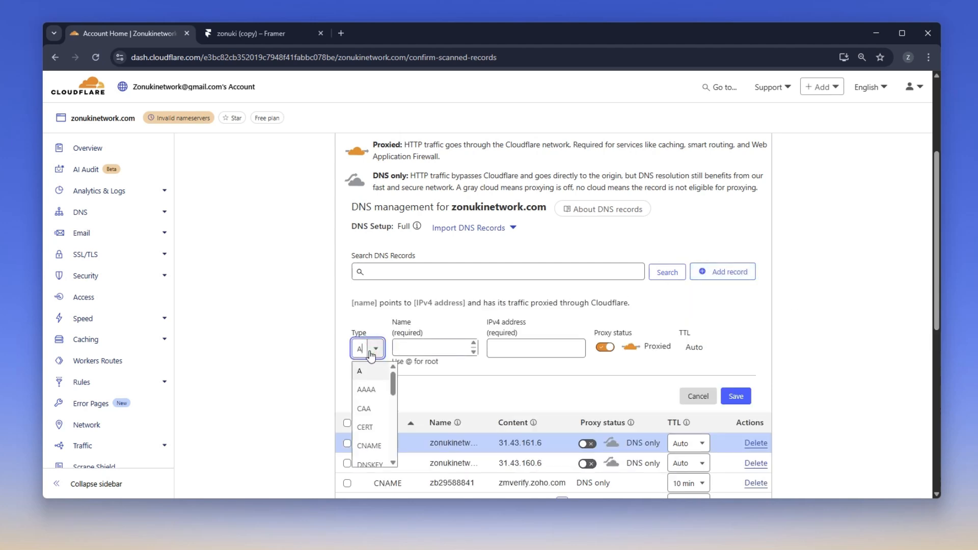
pyautogui.click(377, 443)
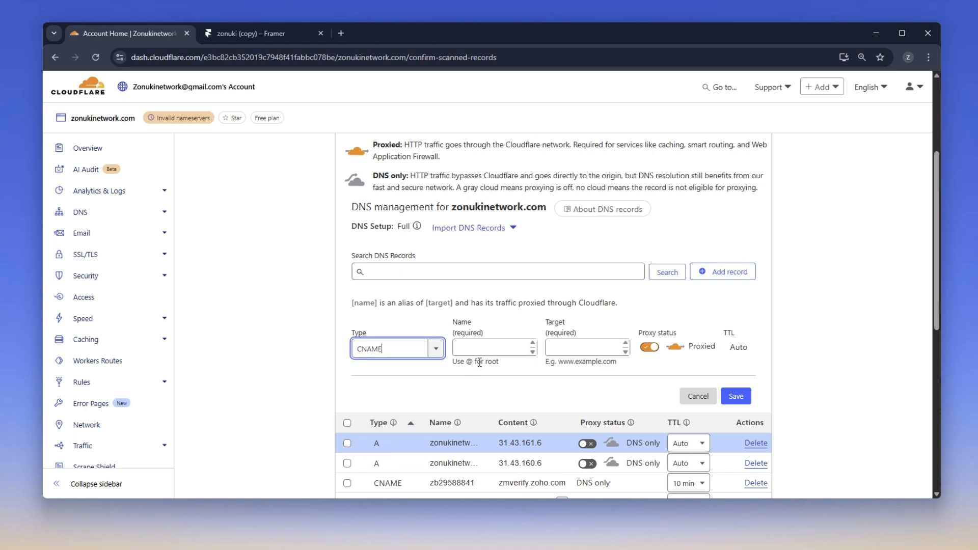
# Check the CNAME record's name in Framer's DNS table and enter www as the name of the new Cloudflare record.
pyautogui.click(482, 348)
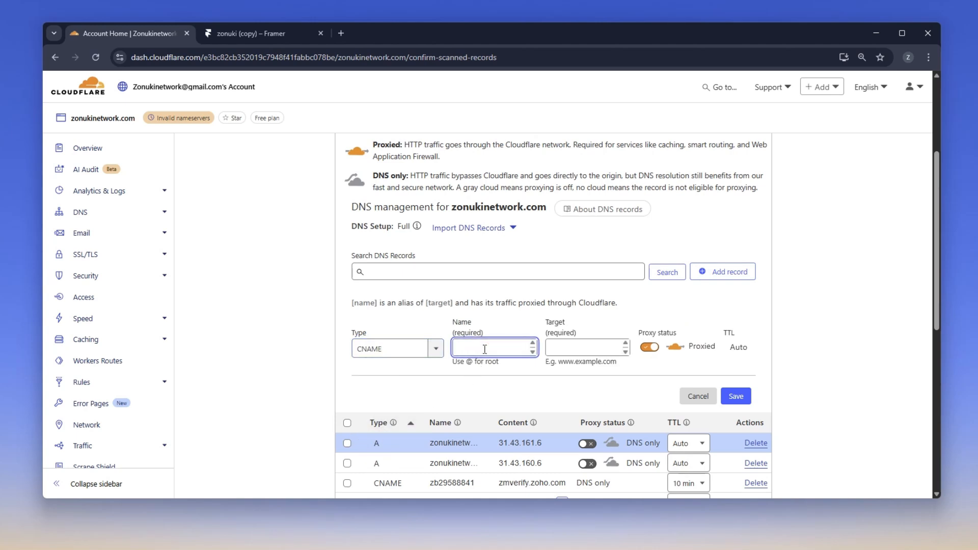
pyautogui.click(246, 31)
pyautogui.moveTo(449, 329); pyautogui.dragTo(442, 332)
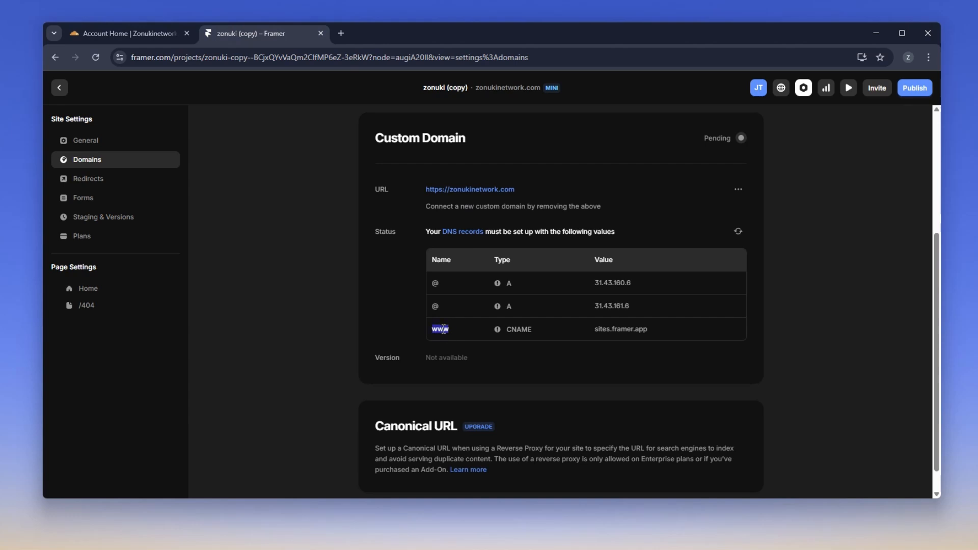
pyautogui.click(122, 33)
pyautogui.click(484, 348)
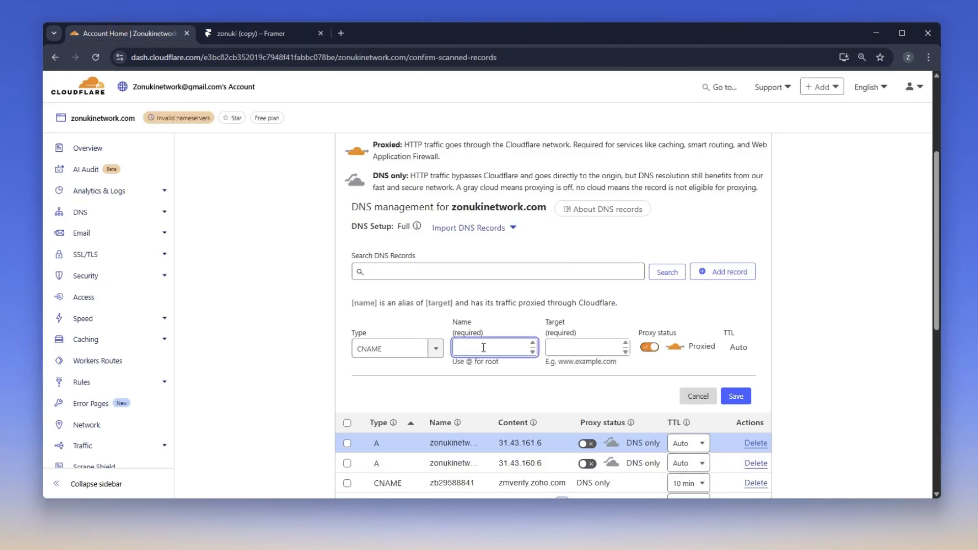
pyautogui.write('www')
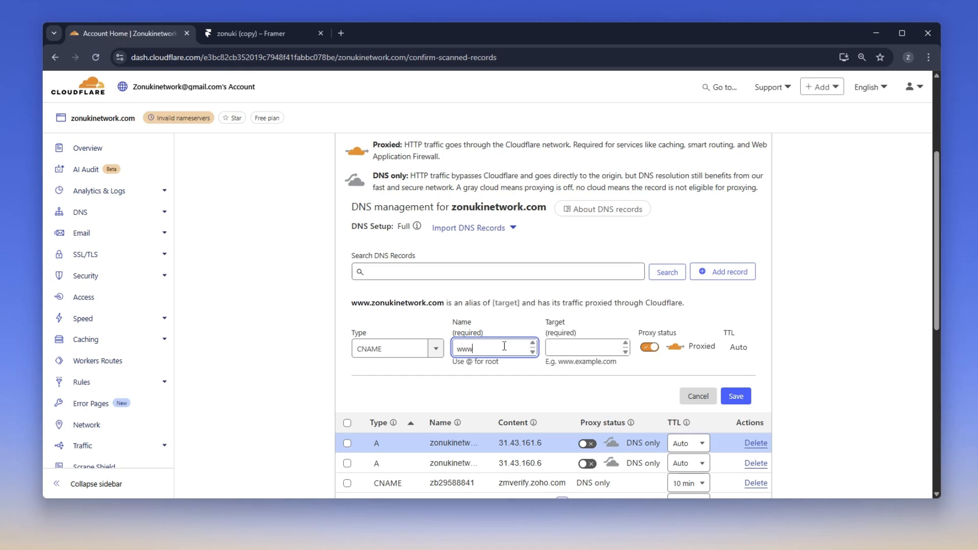
# Set the www CNAME record's target to sites.framer.app, switch it to DNS only and save it.
pyautogui.click(575, 350)
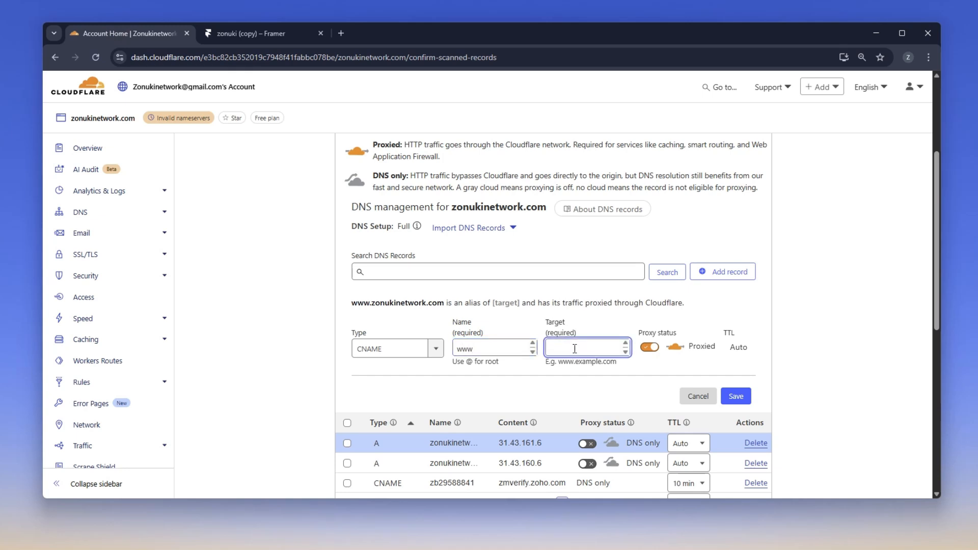
pyautogui.write('sites.framer.app')
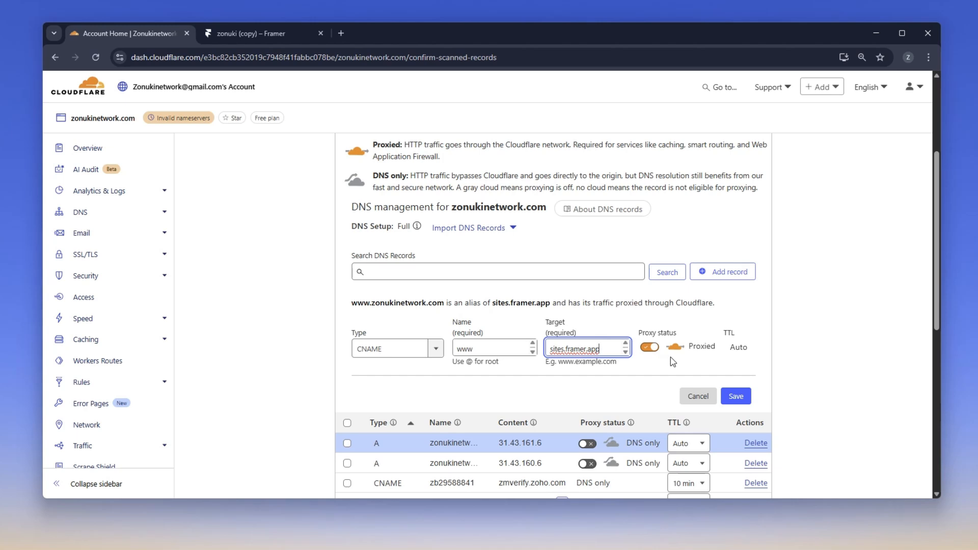
pyautogui.click(653, 348)
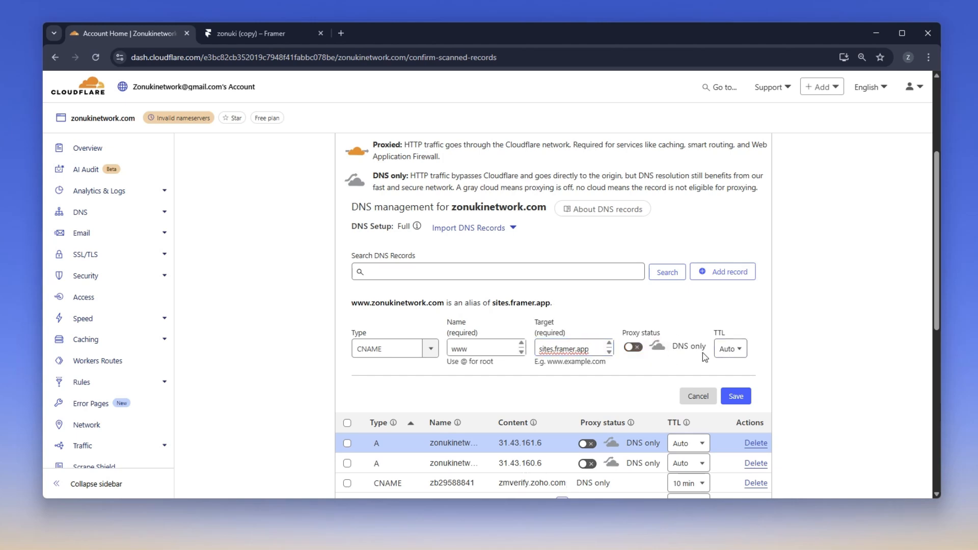
pyautogui.click(736, 397)
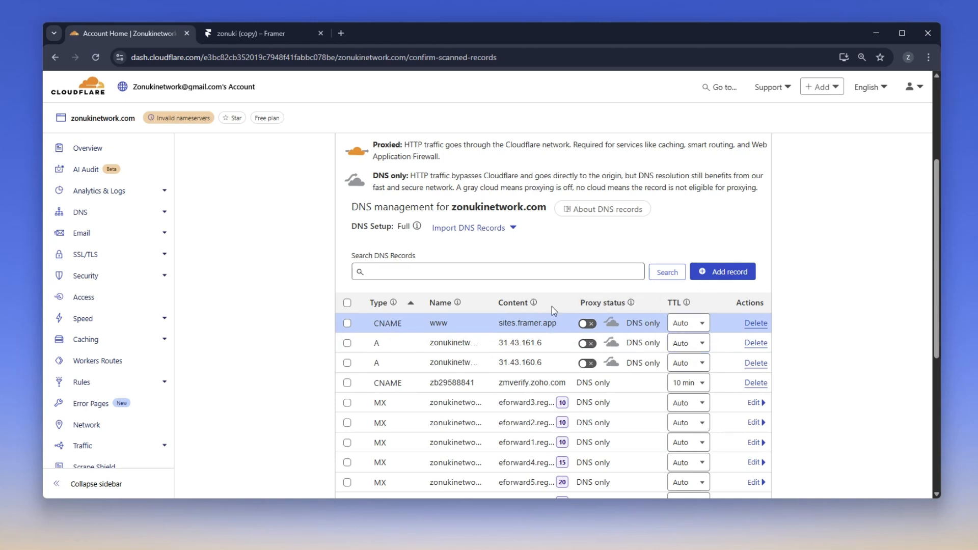
# Review the DNS only status of the added A and CNAME records, and continue to activation.
pyautogui.scroll(-5, 552, 309)
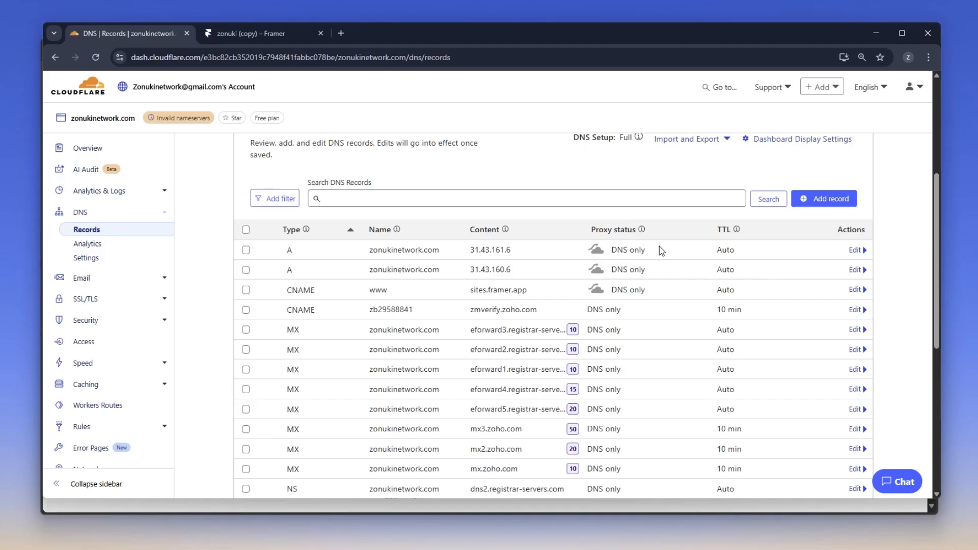
pyautogui.moveTo(641, 250); pyautogui.dragTo(618, 253)
pyautogui.moveTo(670, 255); pyautogui.dragTo(643, 265)
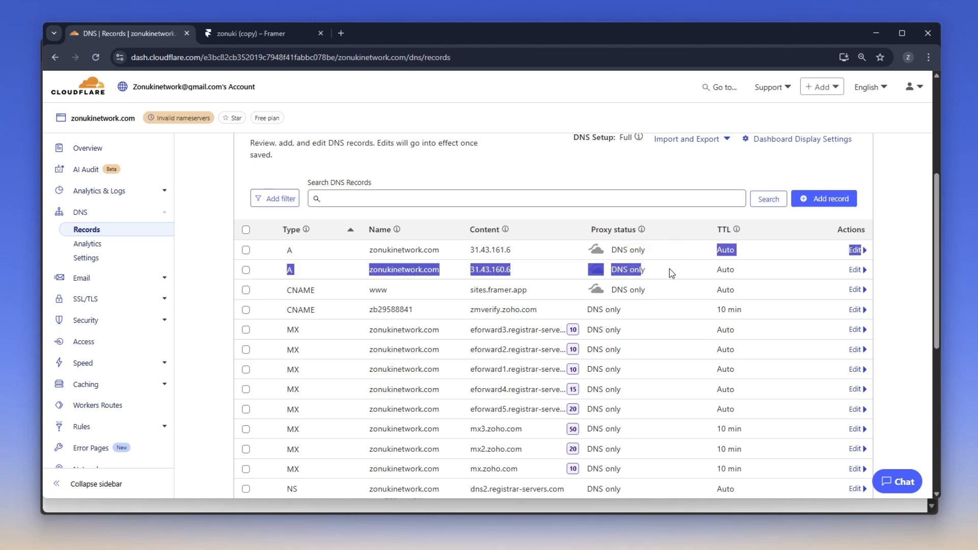
pyautogui.click(649, 267)
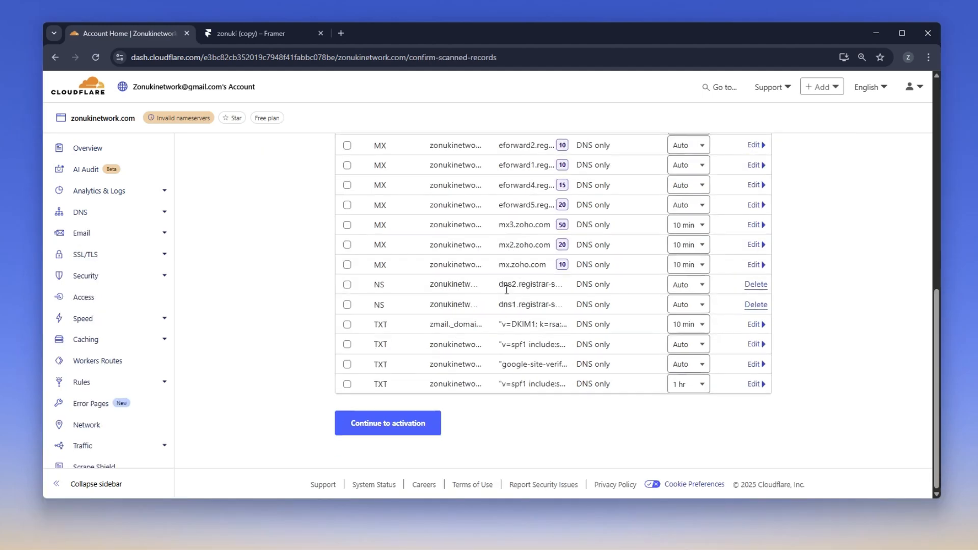
pyautogui.scroll(10, 521, 273)
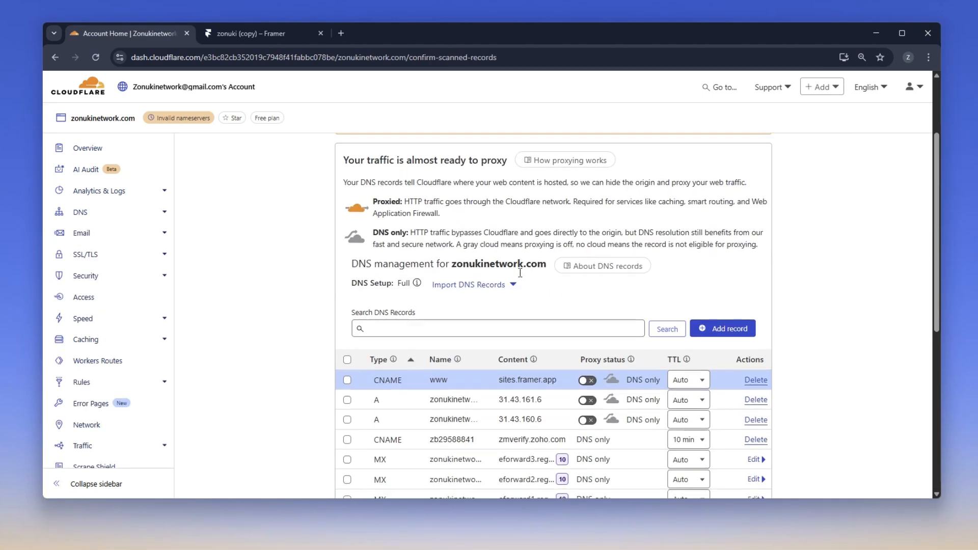
pyautogui.scroll(-7, 521, 272)
pyautogui.click(394, 426)
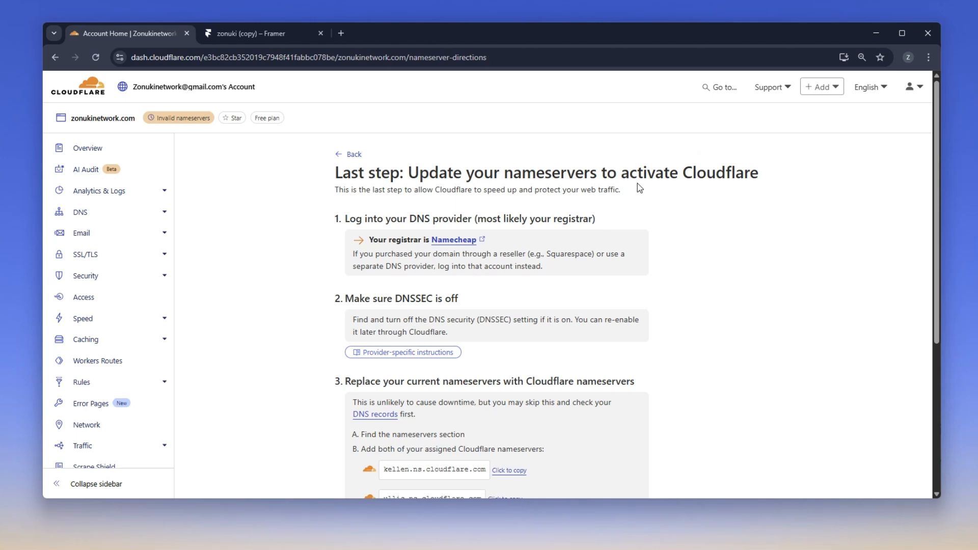
# Read the Cloudflare nameserver instructions, and switch to Namecheap to open the management page for zonukinetwork.com.
pyautogui.scroll(-1, 659, 191)
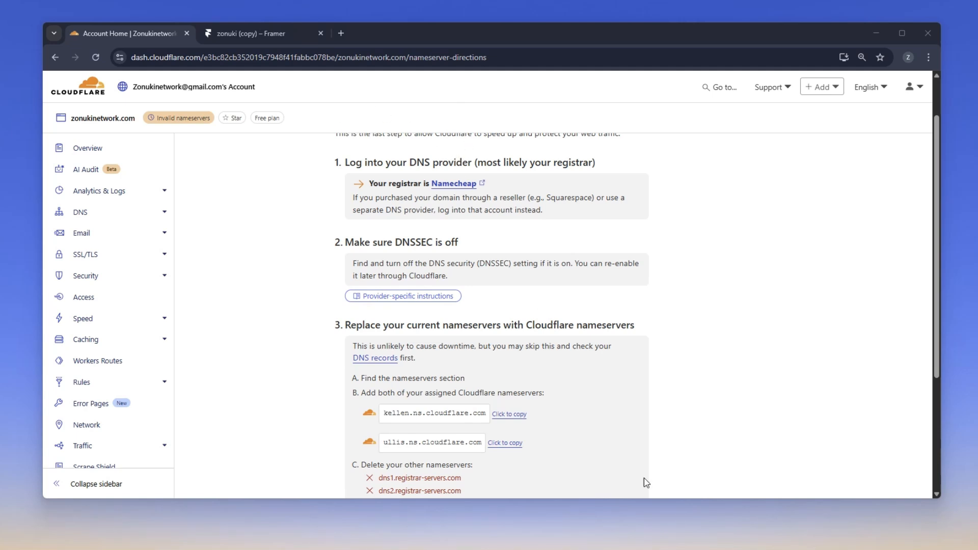
pyautogui.click(727, 548)
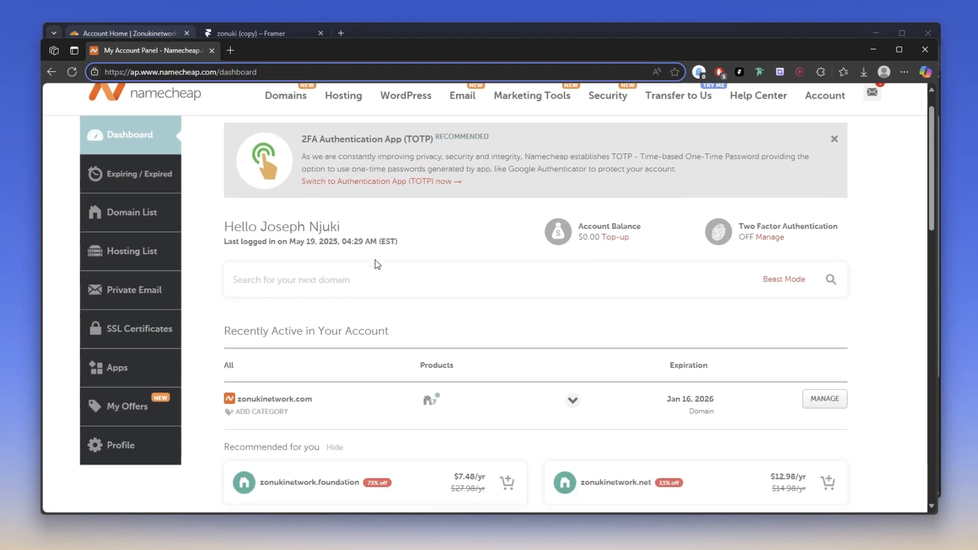
pyautogui.scroll(-2, 377, 265)
pyautogui.moveTo(237, 323); pyautogui.dragTo(335, 330)
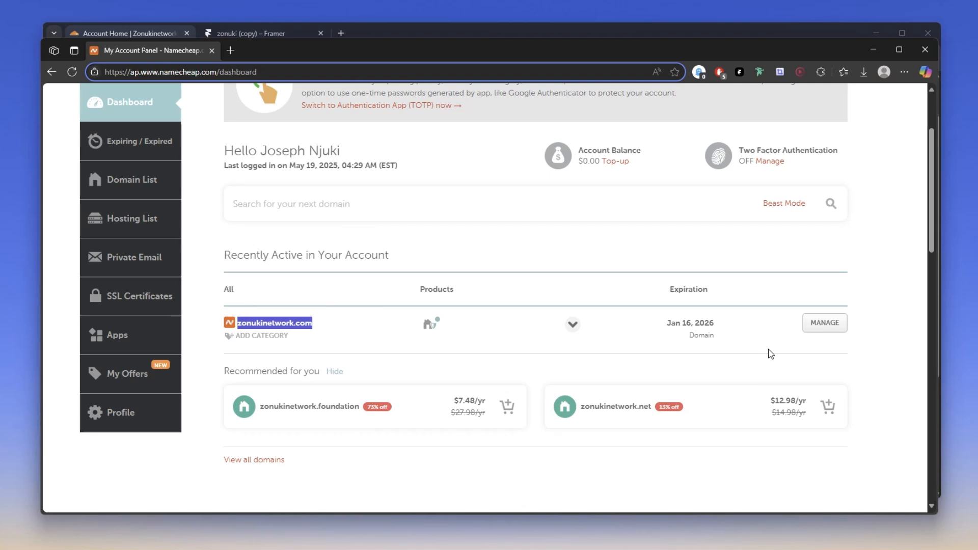
pyautogui.click(836, 326)
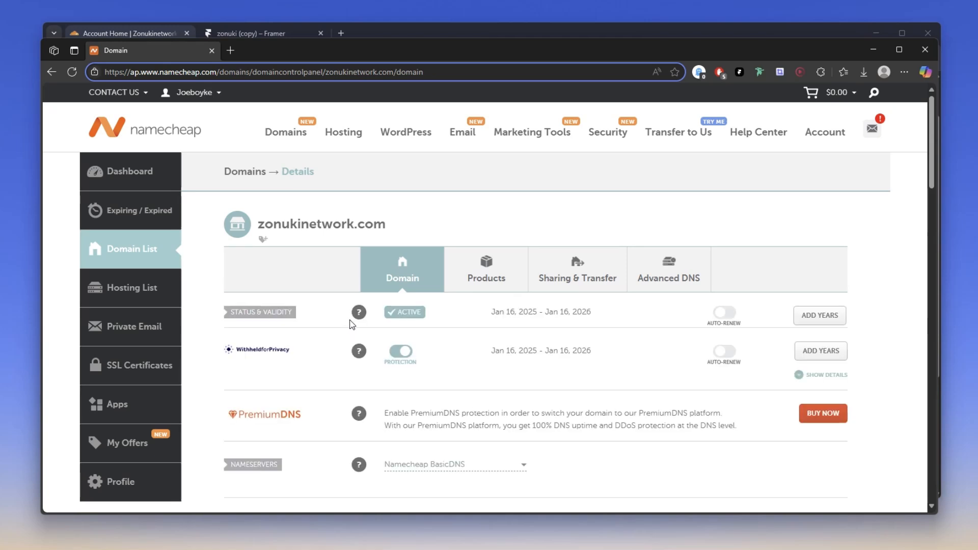
# Change the nameserver setting of zonukinetwork.com in Namecheap to Custom DNS.
pyautogui.scroll(-3, 351, 325)
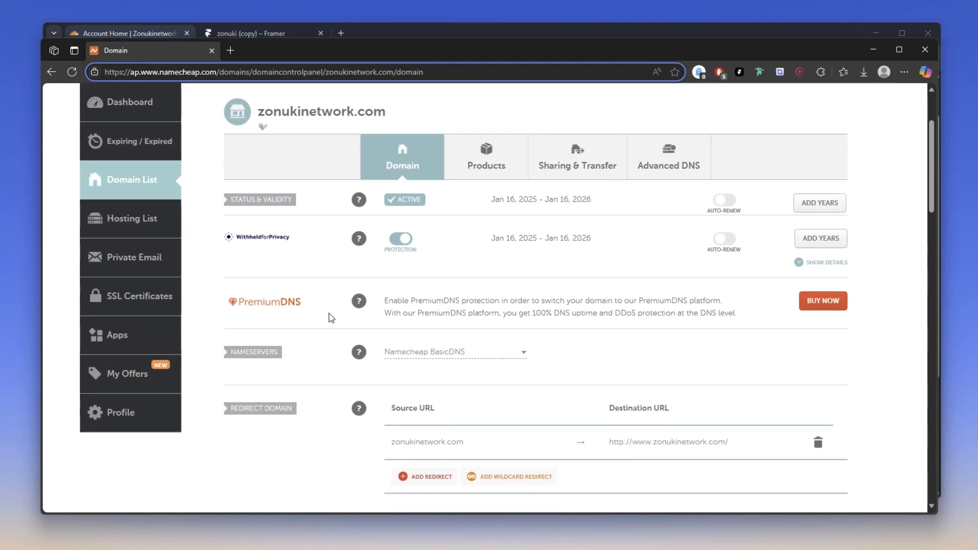
pyautogui.moveTo(280, 303); pyautogui.dragTo(210, 301)
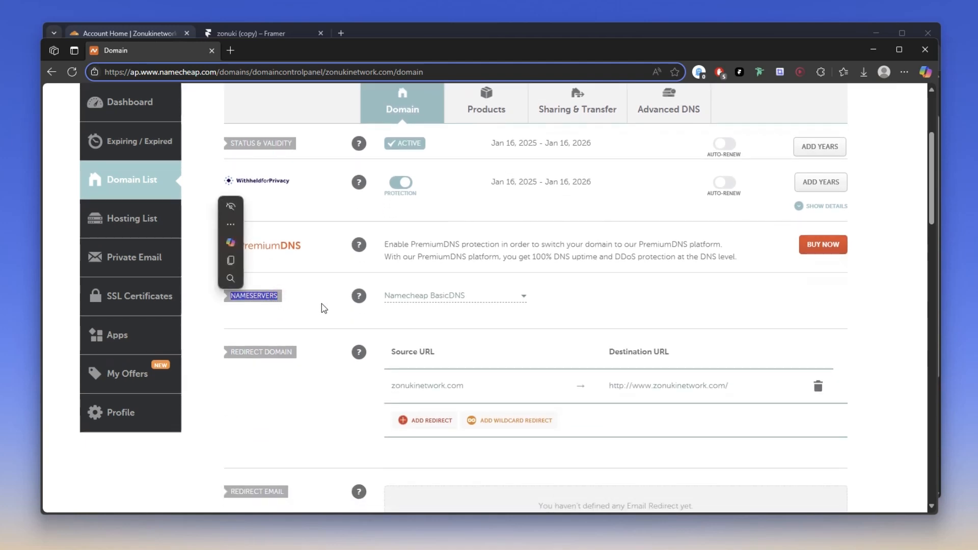
pyautogui.click(452, 295)
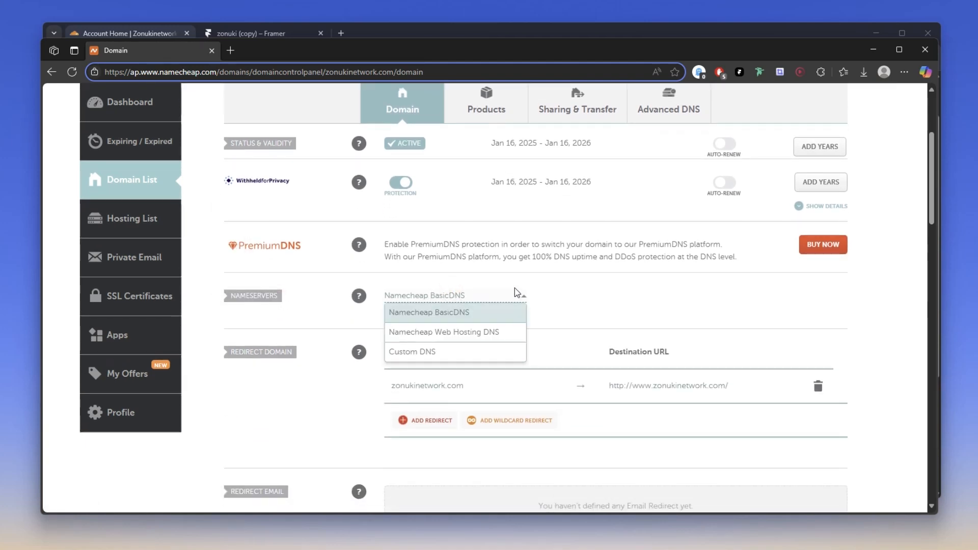
pyautogui.click(576, 295)
pyautogui.click(479, 294)
pyautogui.click(426, 361)
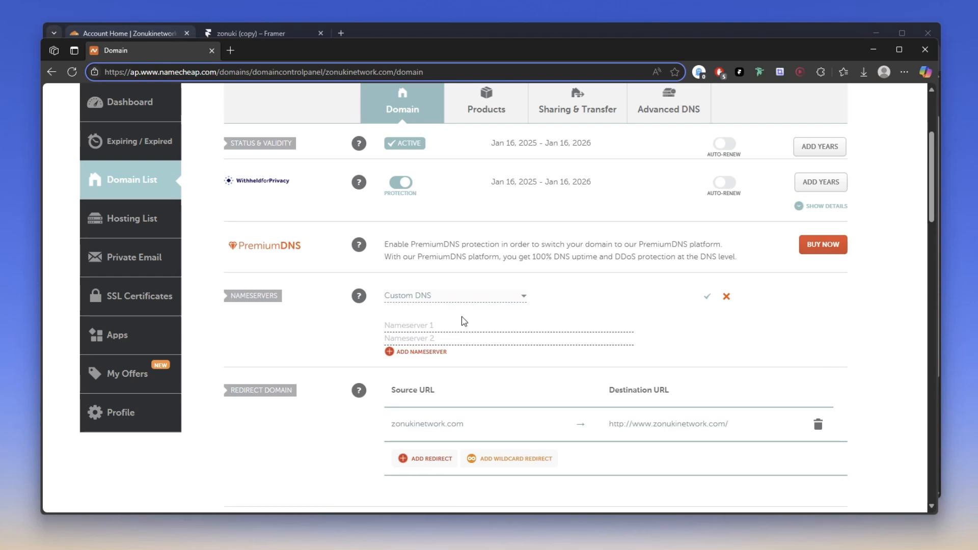
# Copy the nameserver kellen.ns.cloudflare.com from Cloudflare and enter it as Nameserver 1 in Namecheap.
pyautogui.click(435, 324)
pyautogui.click(143, 33)
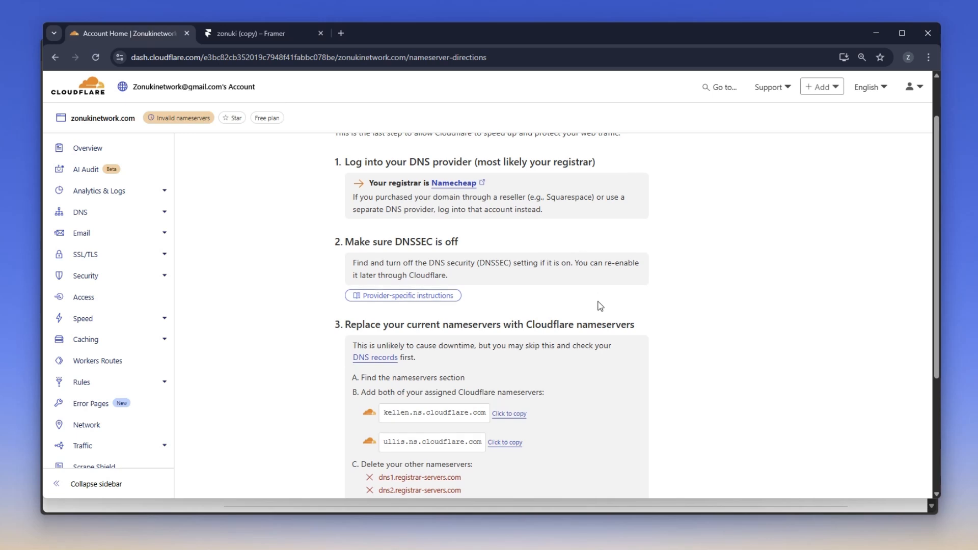
pyautogui.scroll(-1, 600, 305)
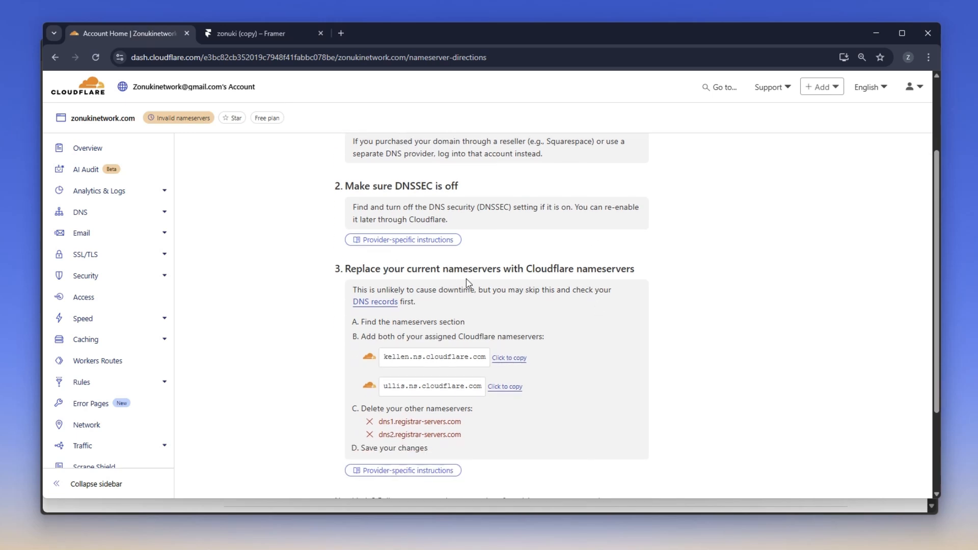
pyautogui.doubleClick(490, 270)
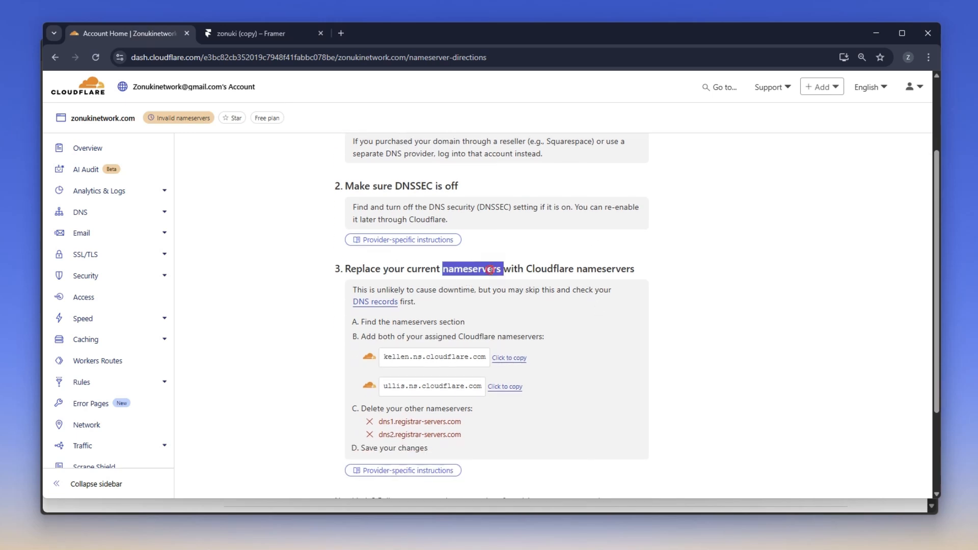
pyautogui.click(541, 268)
pyautogui.scroll(-1, 696, 337)
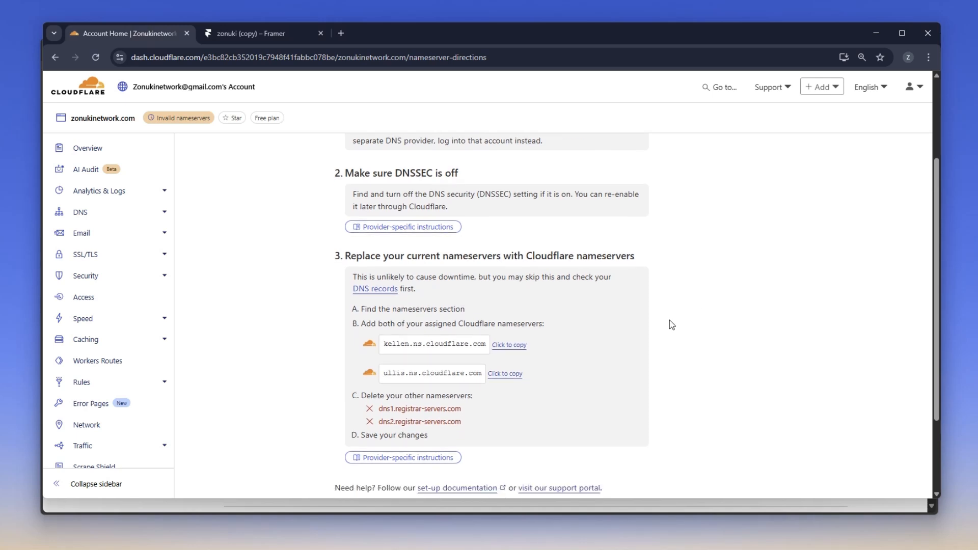
pyautogui.click(508, 302)
pyautogui.click(301, 34)
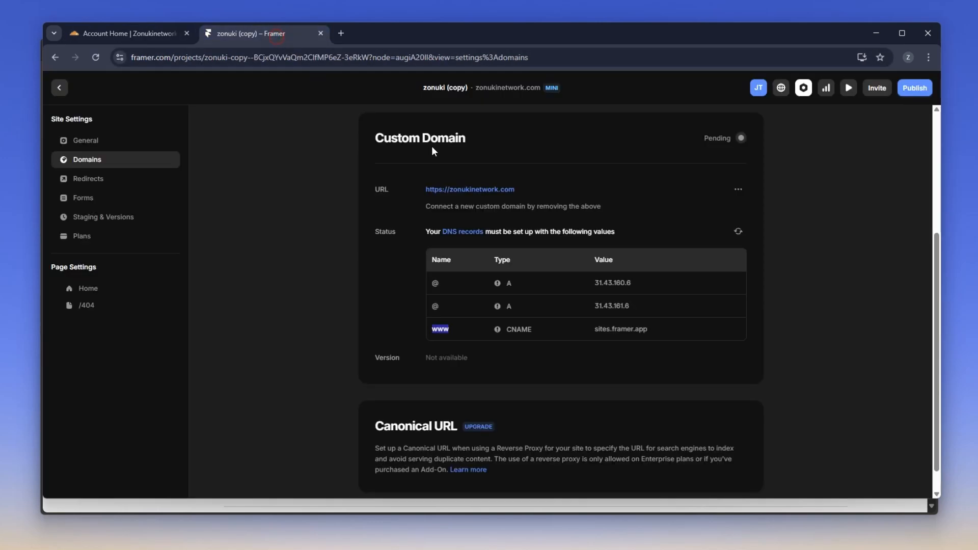
pyautogui.click(128, 33)
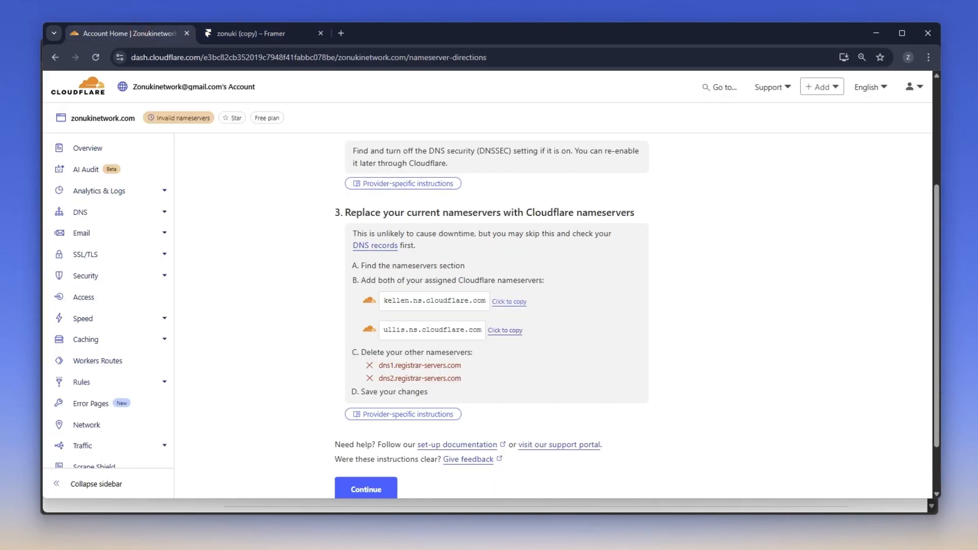
pyautogui.hotkey('alt', 'Tab')
pyautogui.click(453, 321)
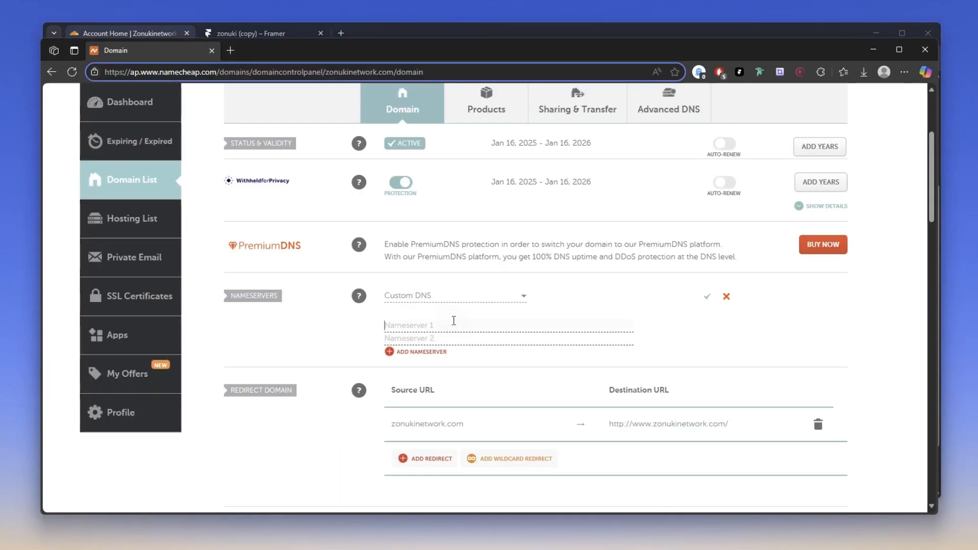
pyautogui.write('kellen.ns.cloudflare.com')
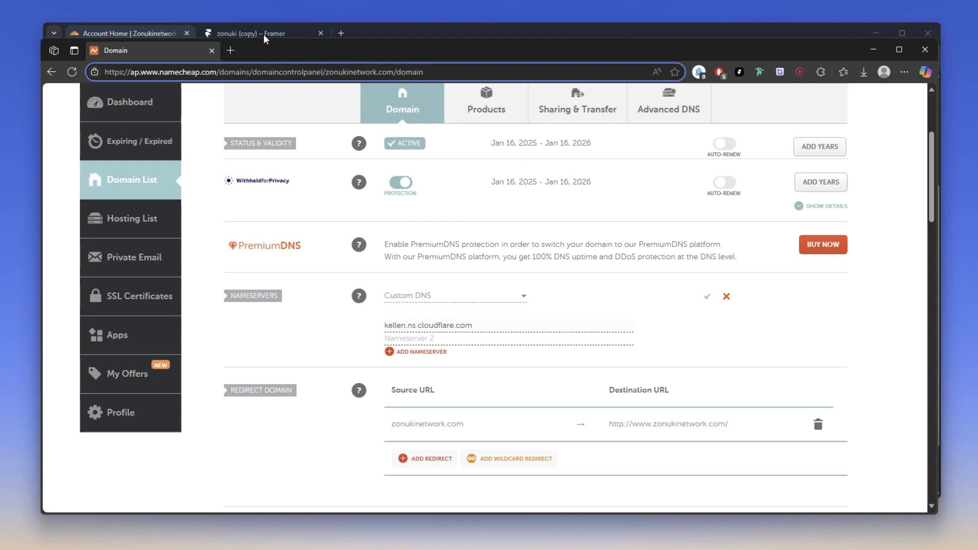
# Copy ullis.ns.cloudflare.com from Cloudflare, enter it as Nameserver 2 in Namecheap and save the custom nameservers.
pyautogui.hotkey('alt', 'Tab')
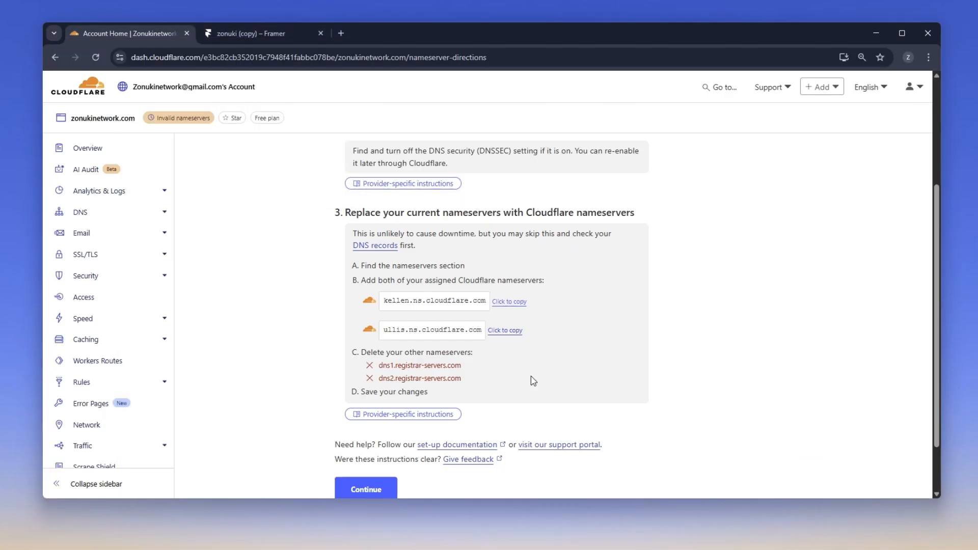
pyautogui.click(515, 330)
pyautogui.hotkey('alt', 'Tab')
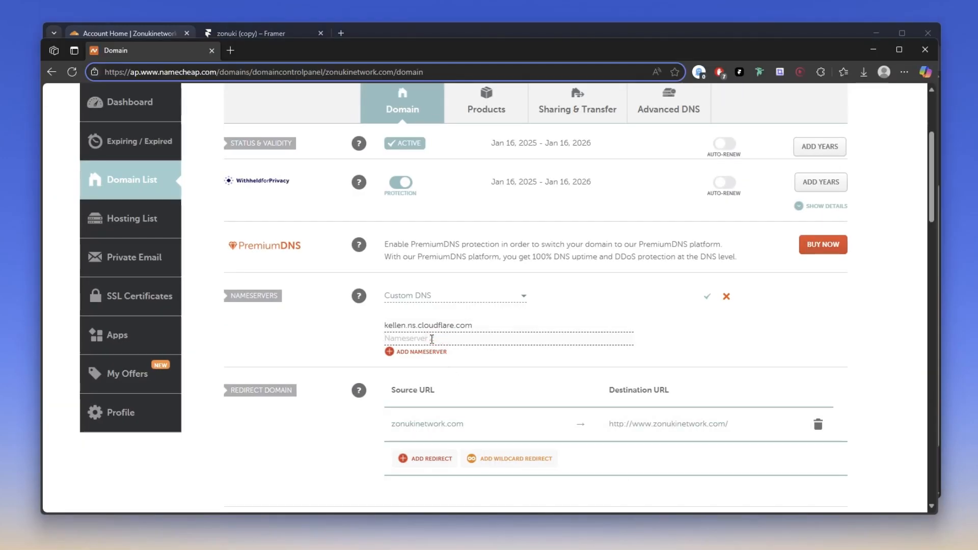
pyautogui.click(432, 339)
pyautogui.hotkey('ctrl', 'v')
pyautogui.click(707, 296)
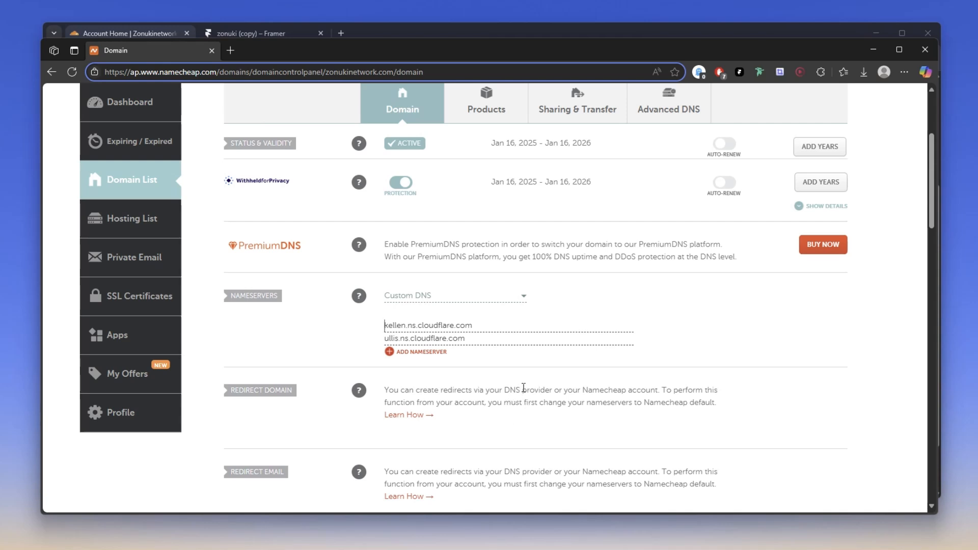
# Return to Cloudflare, continue past the nameserver instructions and read the activation notice on the zonukinetwork.com overview.
pyautogui.click(134, 34)
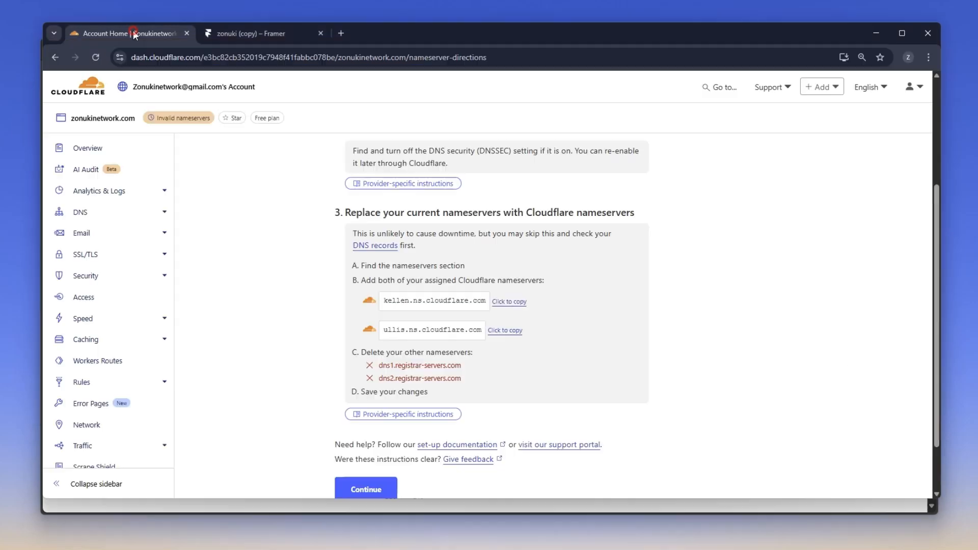
pyautogui.scroll(-2, 388, 408)
pyautogui.click(379, 428)
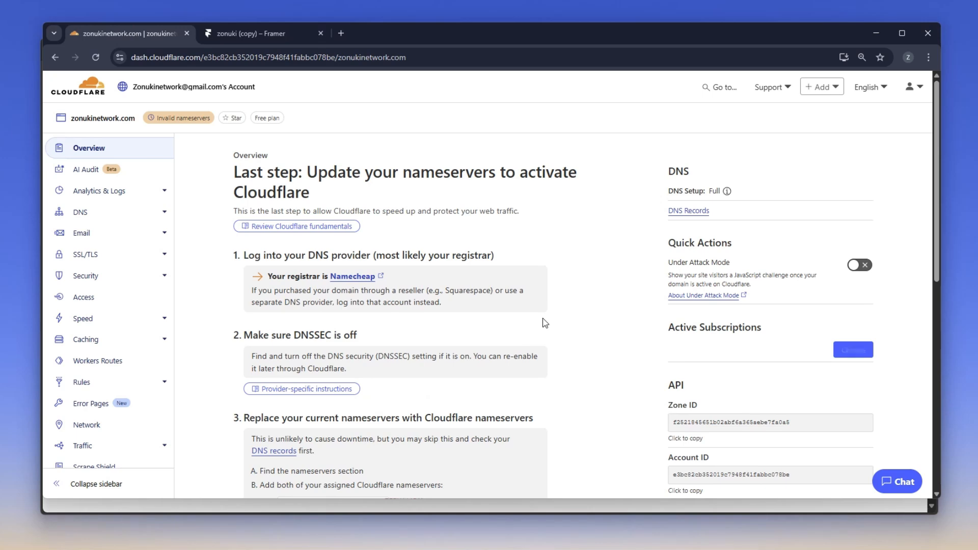
pyautogui.scroll(-7, 565, 318)
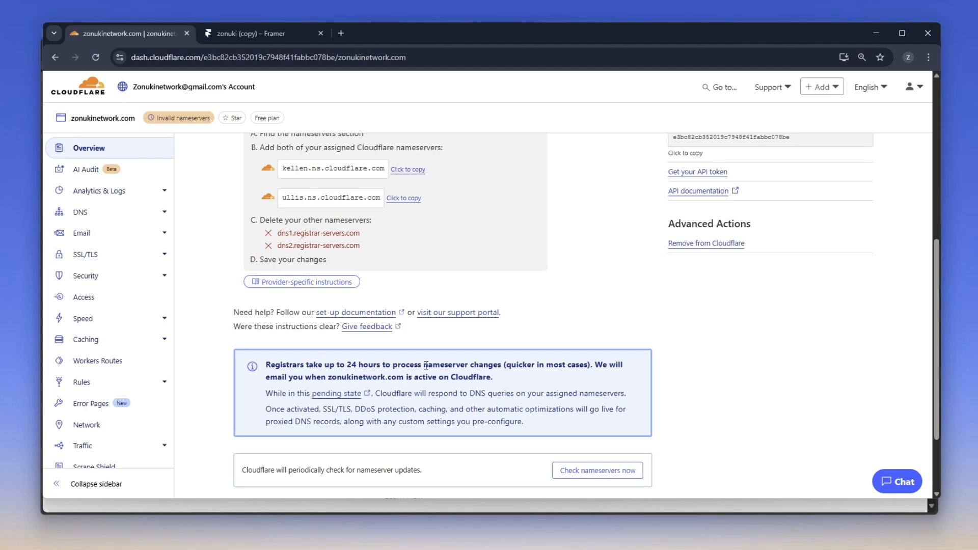
pyautogui.scroll(-2, 426, 365)
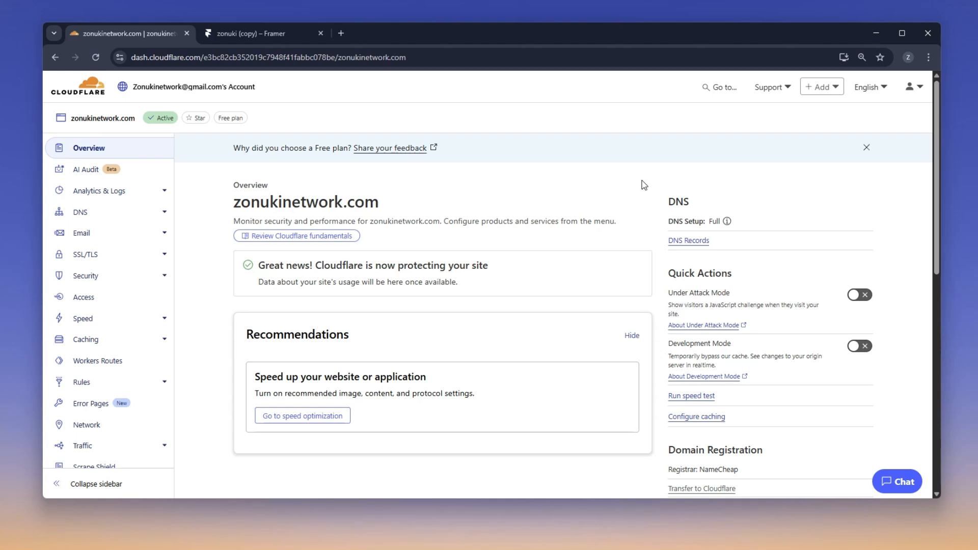
# Check the domain's activation status in Cloudflare, and refresh the custom domain's DNS status in Framer.
pyautogui.moveTo(165, 123)
pyautogui.click(273, 35)
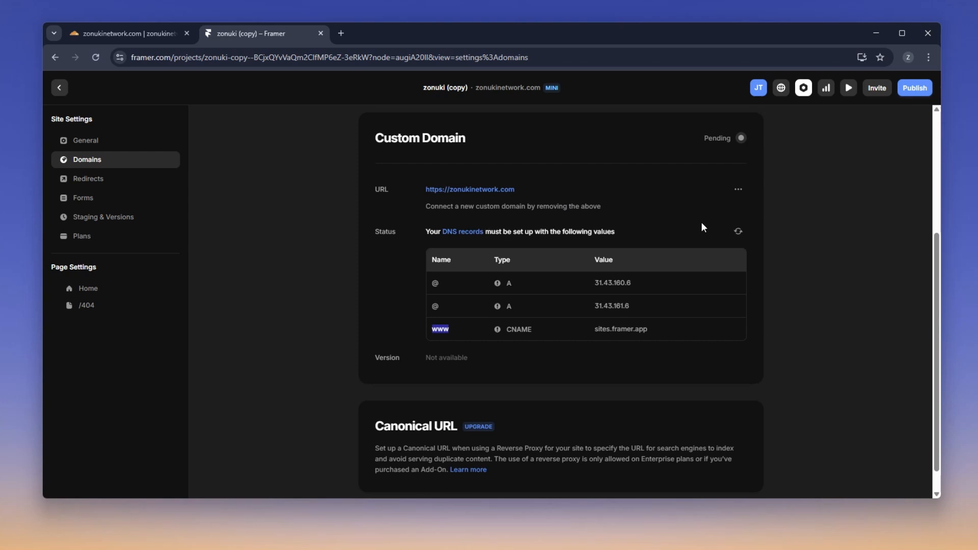
pyautogui.click(735, 234)
# Switch to Cloudflare and review the DNS records listed for zonukinetwork.com.
pyautogui.click(135, 33)
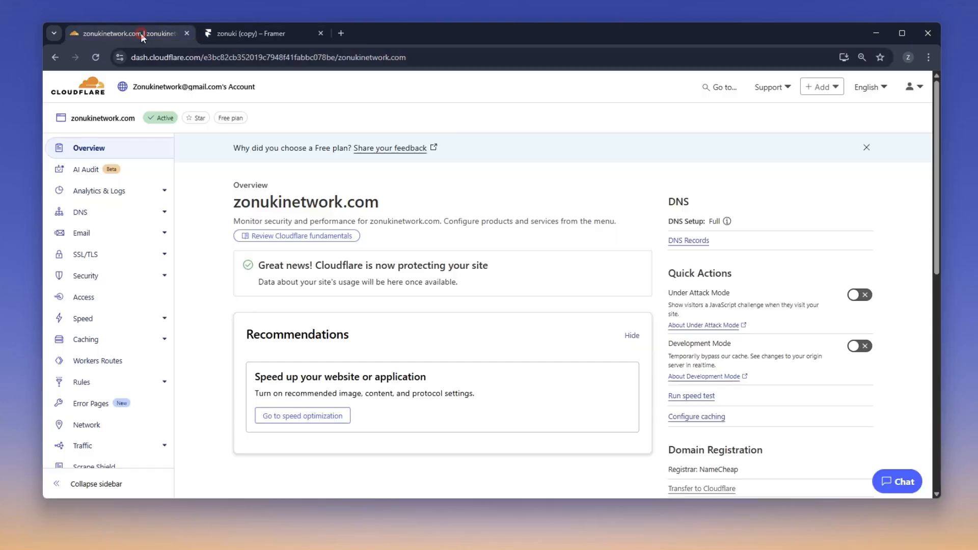
pyautogui.click(687, 242)
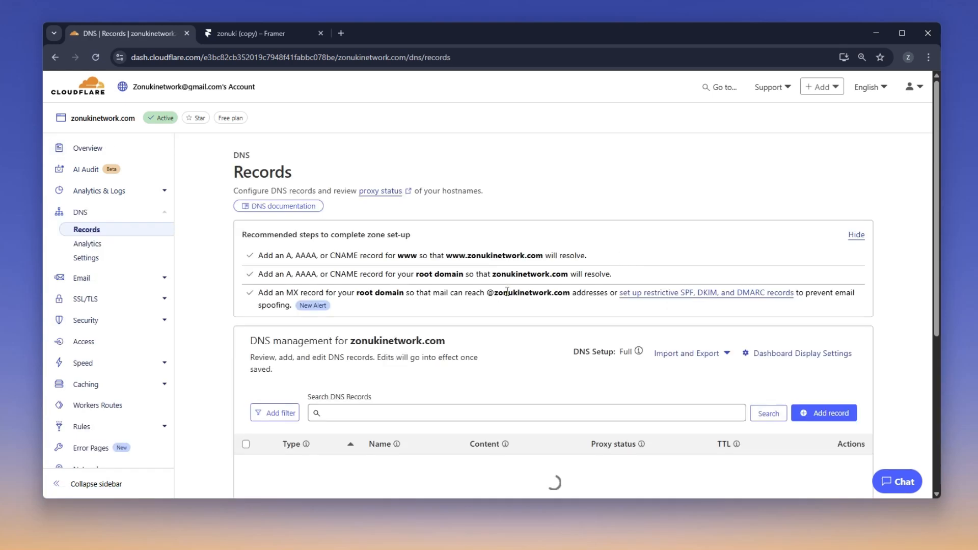
pyautogui.scroll(-3, 508, 291)
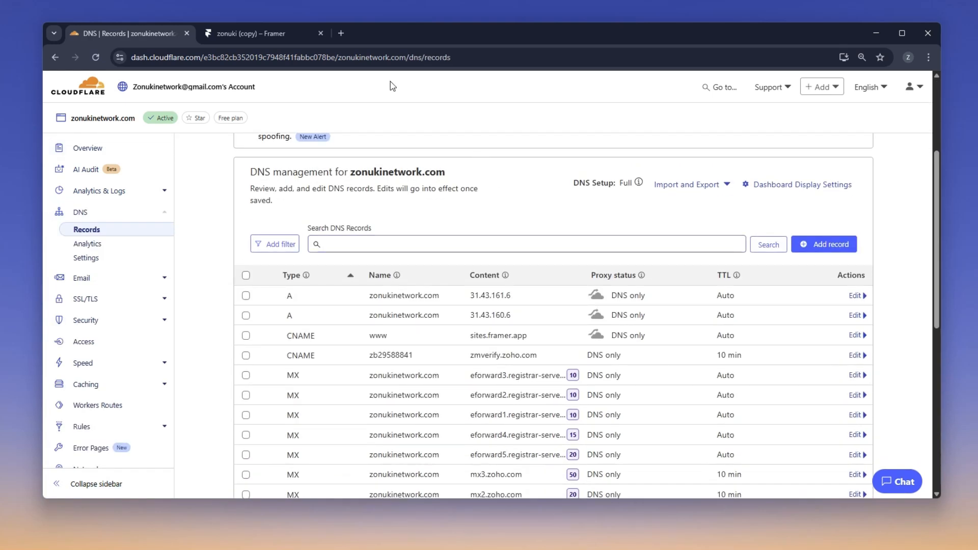
# Return to Framer and refresh the DNS status of the custom domain zonukinetwork.com.
pyautogui.click(253, 34)
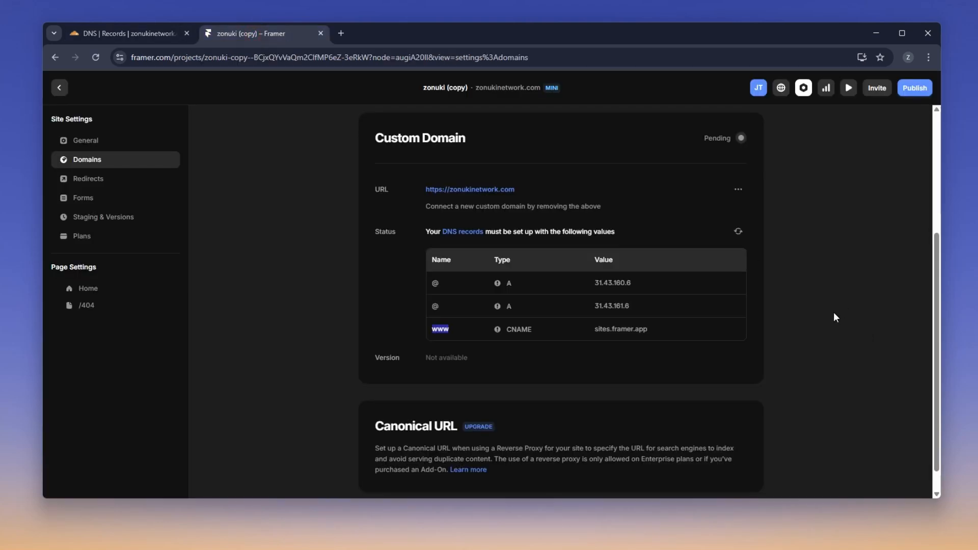
pyautogui.moveTo(737, 312)
pyautogui.moveTo(713, 270)
pyautogui.click(739, 232)
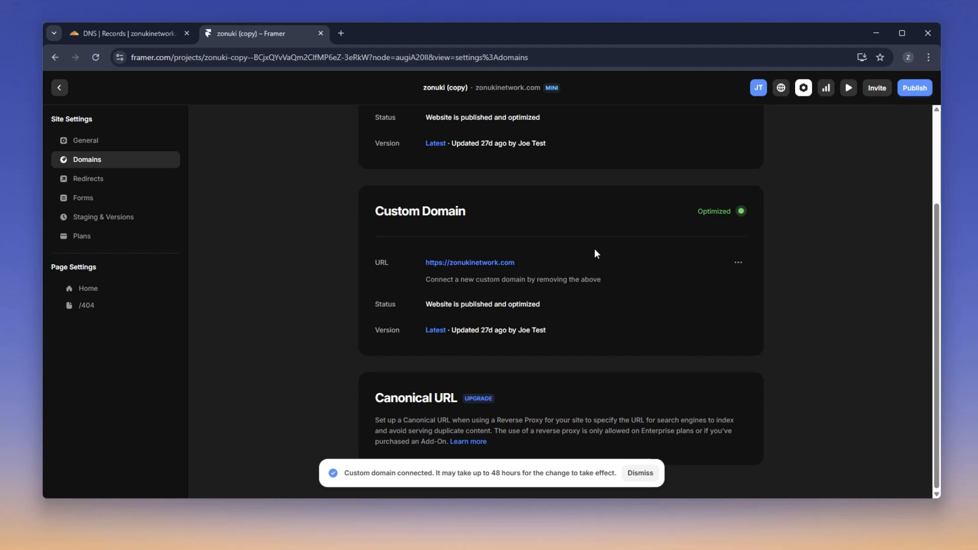
pyautogui.click(476, 264)
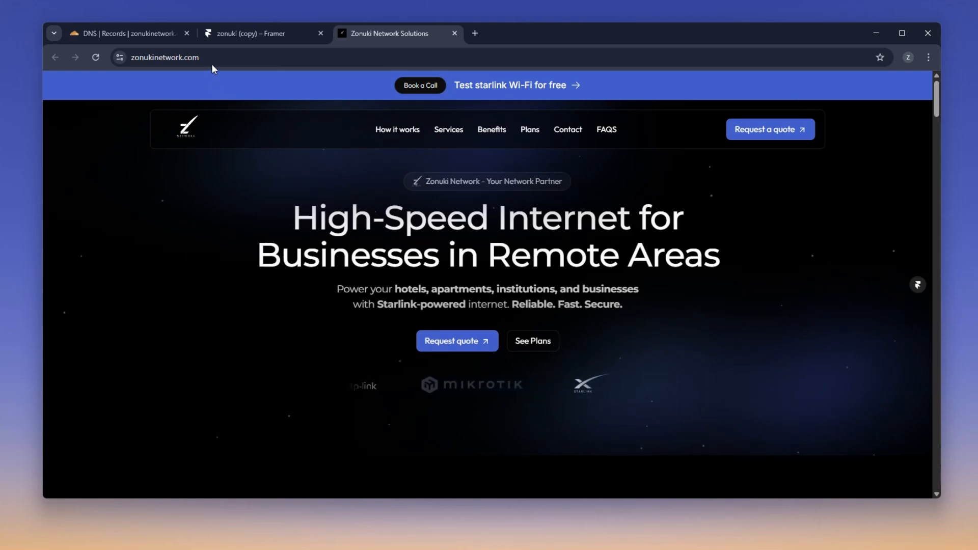
pyautogui.moveTo(209, 58); pyautogui.dragTo(129, 60)
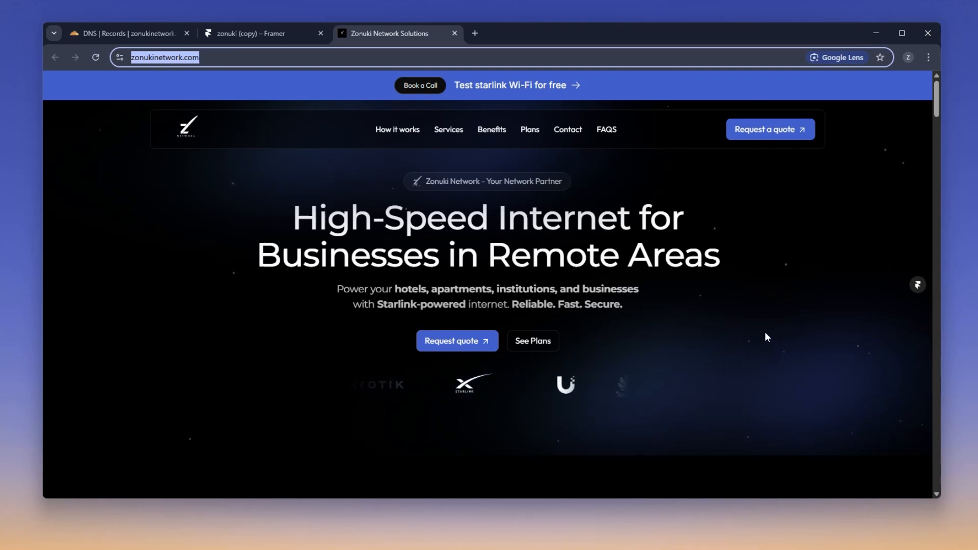
pyautogui.scroll(-9, 765, 334)
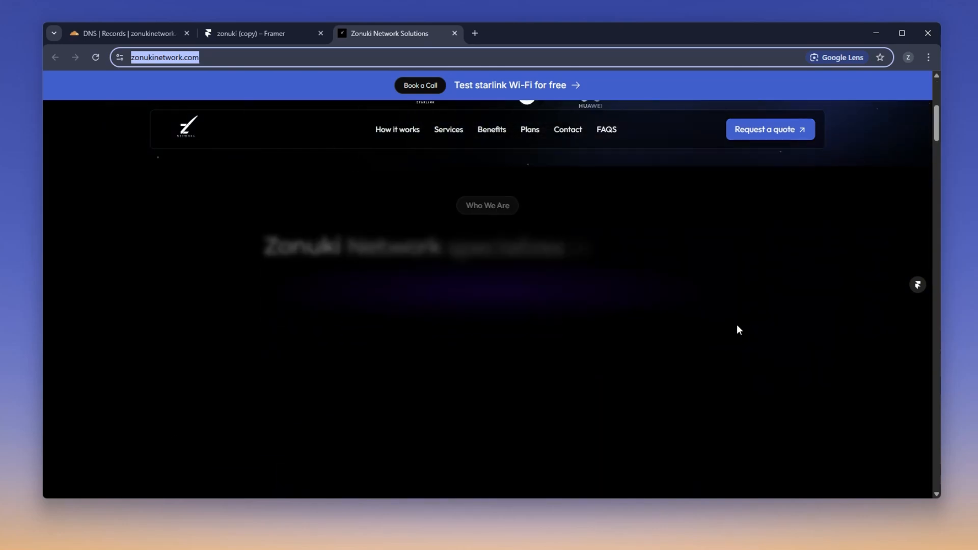
pyautogui.scroll(3, 429, 243)
pyautogui.scroll(5, 429, 244)
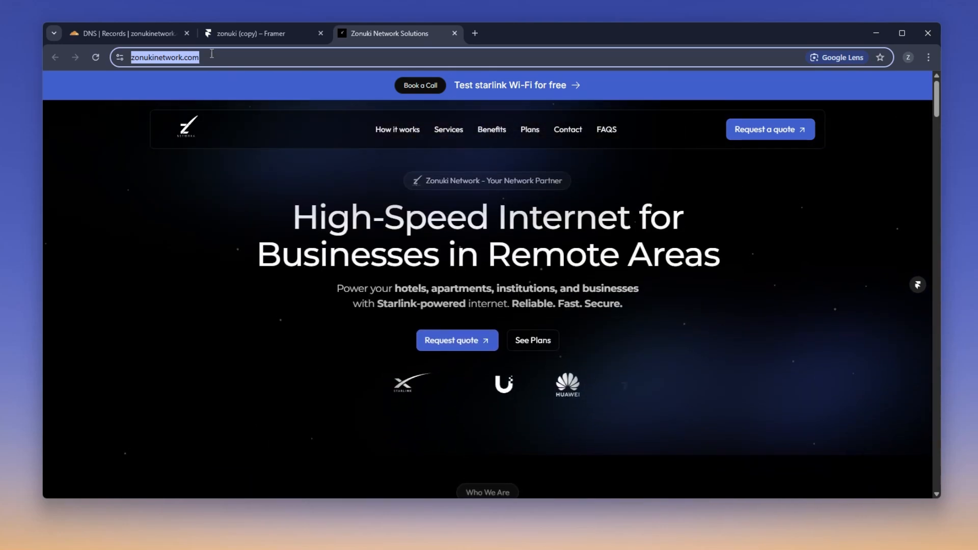
pyautogui.click(237, 32)
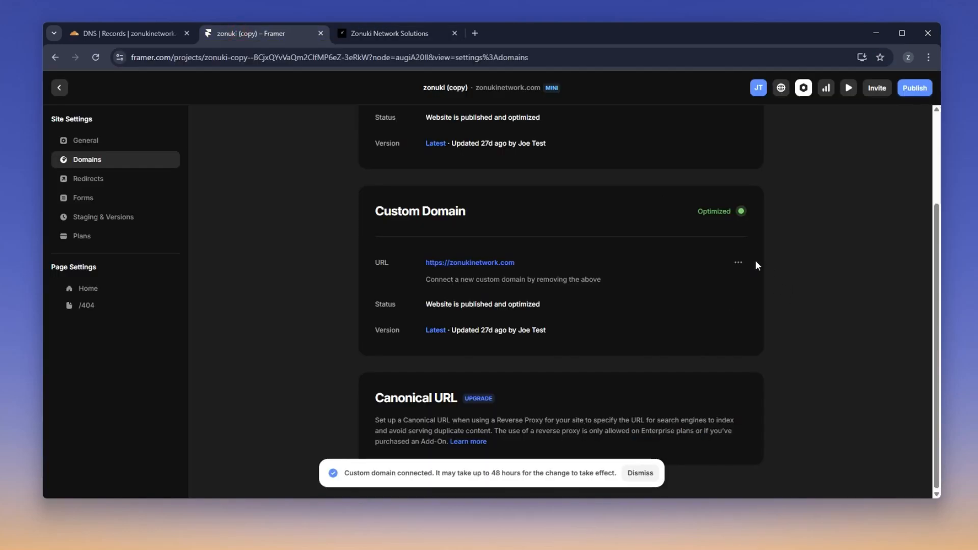